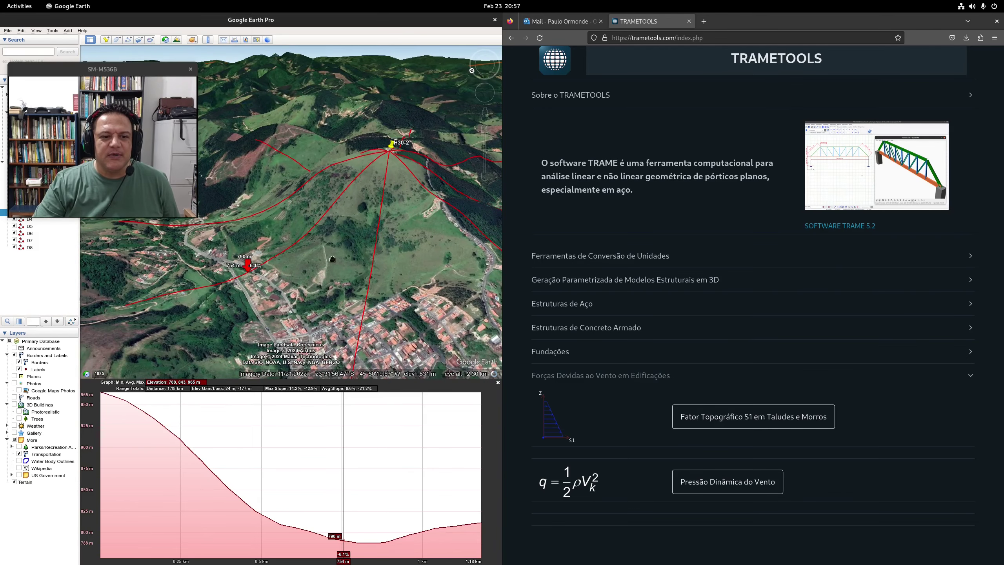
# Step: Select the stretch of the elevation profile from the H30-2 summit down to about 516 m
pyautogui.moveTo(333, 259); pyautogui.dragTo(312, 182, button='middle')
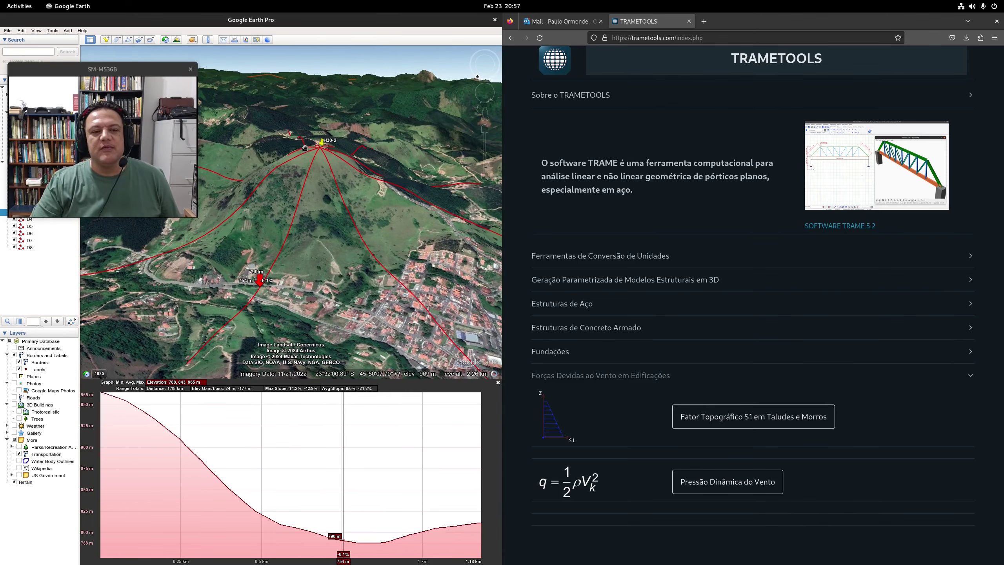
pyautogui.moveTo(304, 272); pyautogui.dragTo(338, 274)
pyautogui.moveTo(338, 274); pyautogui.dragTo(291, 280, button='middle')
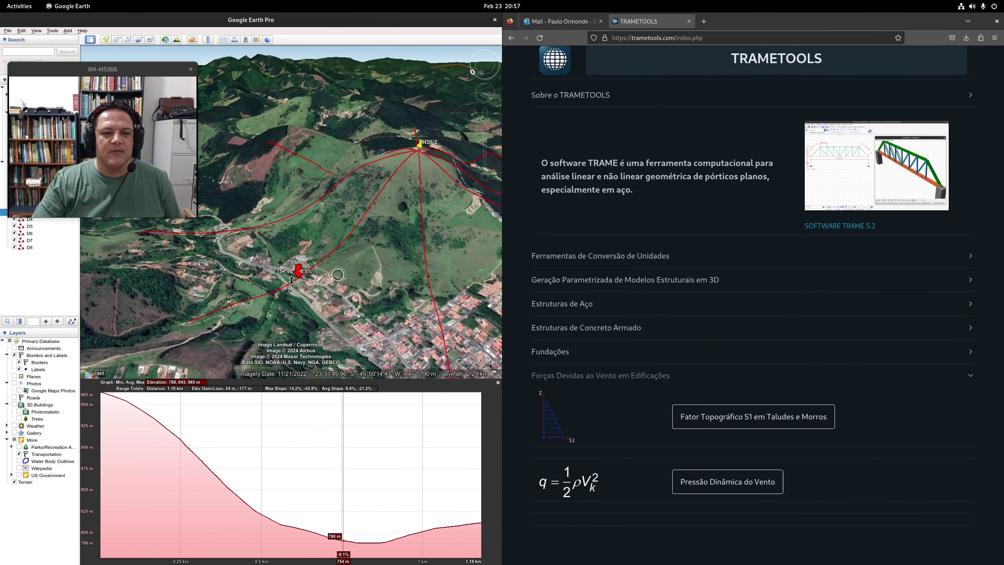
pyautogui.moveTo(410, 180); pyautogui.dragTo(394, 193)
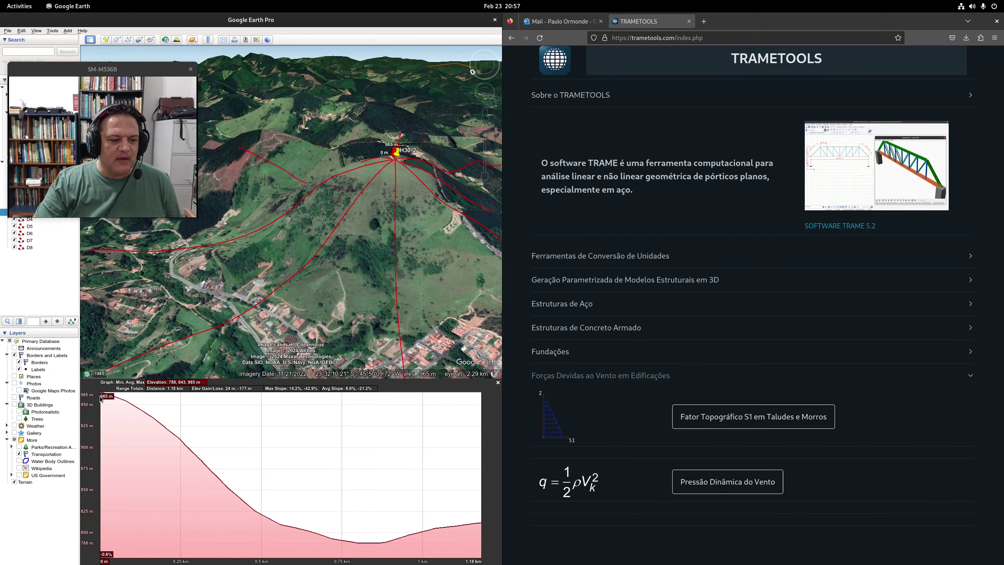
pyautogui.moveTo(102, 399); pyautogui.dragTo(263, 516)
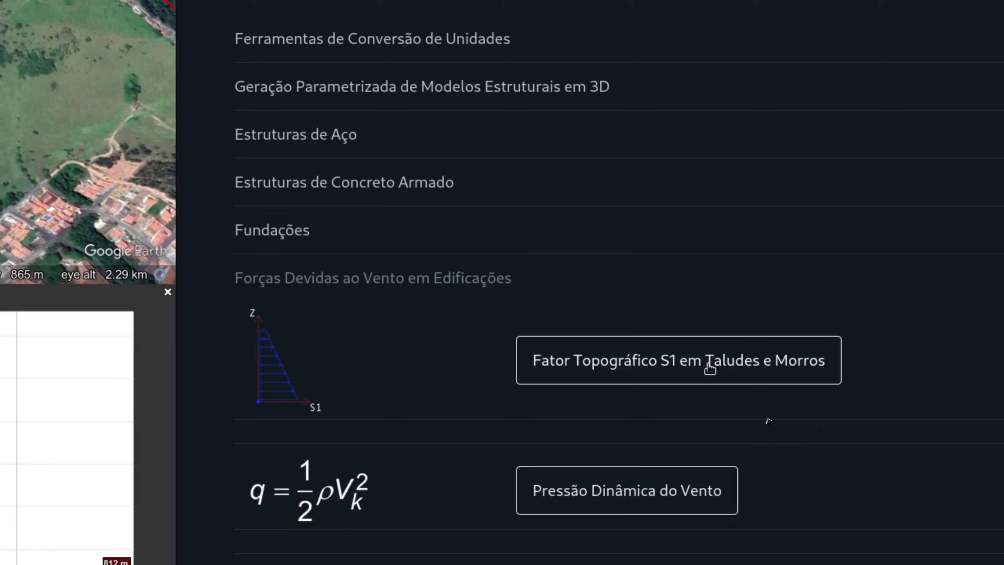
# Step: Open the TRAMETOOLS calculator for the topographic factor S1 on slopes and hills
pyautogui.click(709, 368)
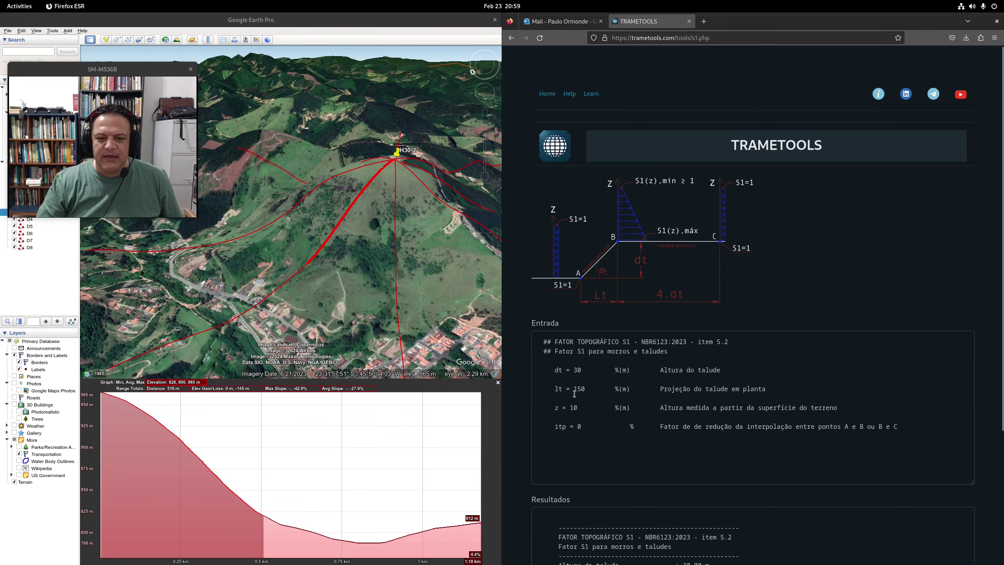
# Step: Switch to the Xournal++ notes and review the S1 diagrams and formula table up to page 3
pyautogui.hotkey('ctrl', 'alt', 'Right')
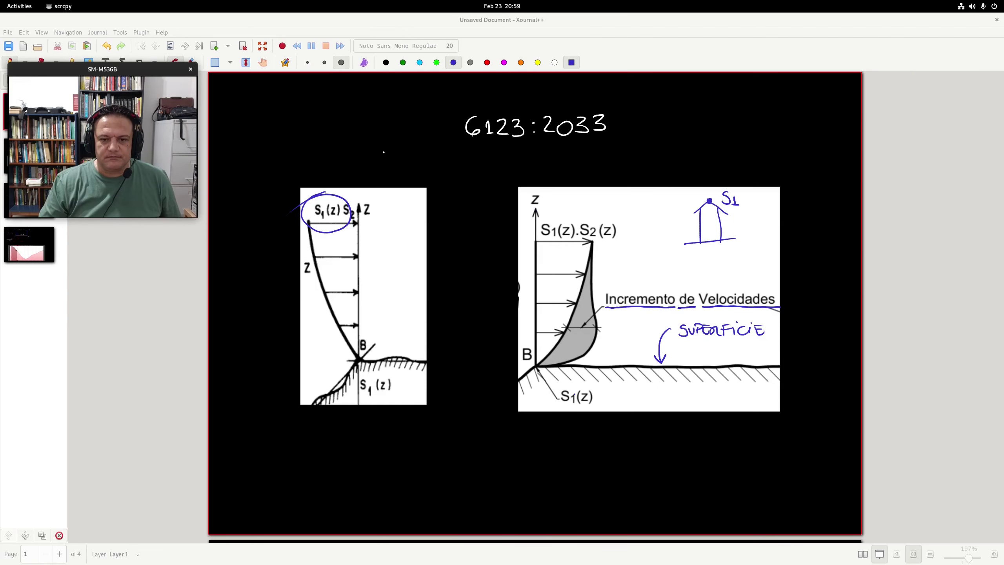
pyautogui.click(348, 414)
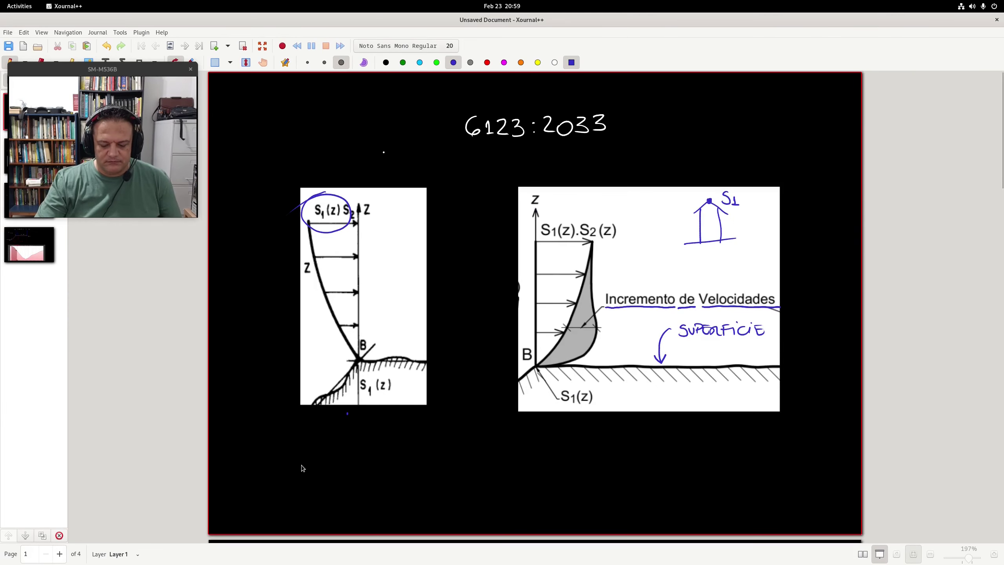
pyautogui.press('pagedown')
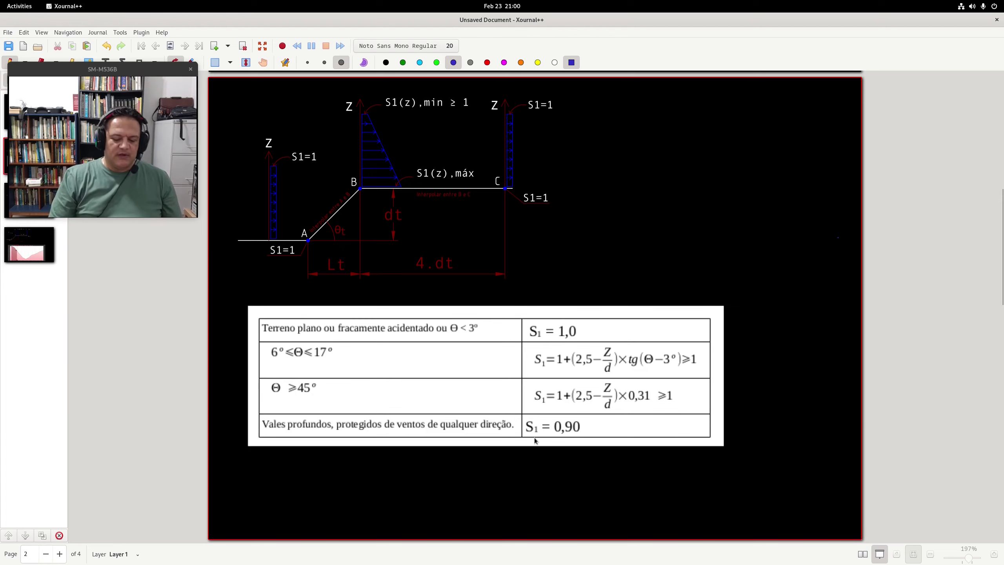
pyautogui.press('pagedown')
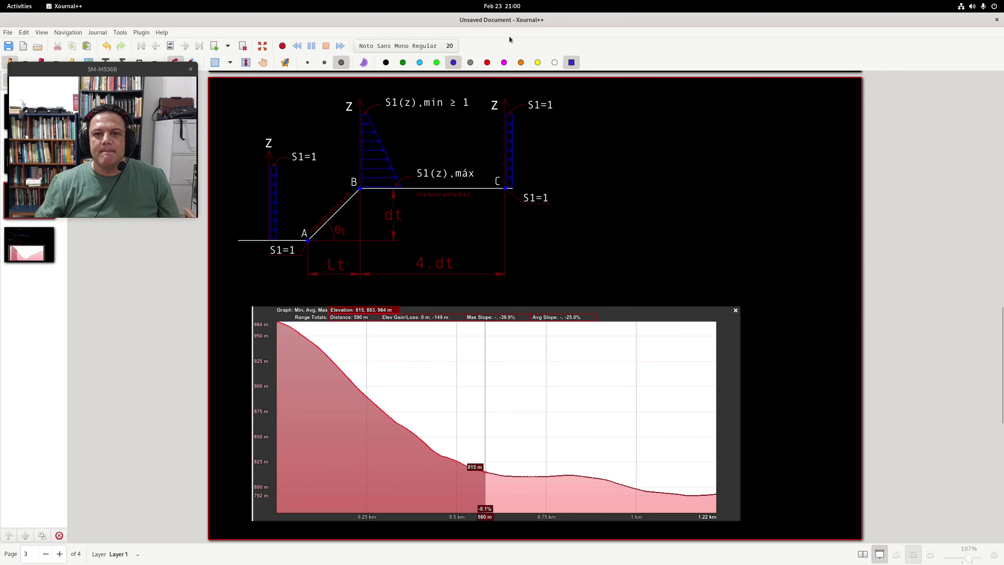
# Step: Handwrite Lt = 580 m and dt = 149 m in white beside the slope diagram on page 3
pyautogui.click(557, 62)
pyautogui.moveTo(629, 115)
pyautogui.mouseDown()
pyautogui.moveTo(636, 134)
pyautogui.moveTo(682, 124)
pyautogui.mouseUp()
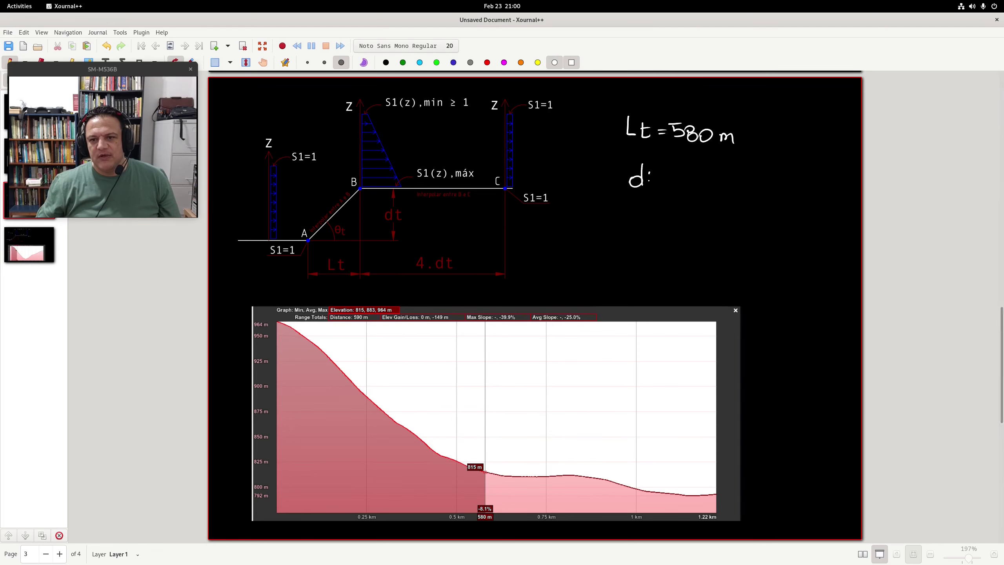
pyautogui.moveTo(651, 173); pyautogui.dragTo(653, 188)
pyautogui.moveTo(645, 177); pyautogui.dragTo(659, 176)
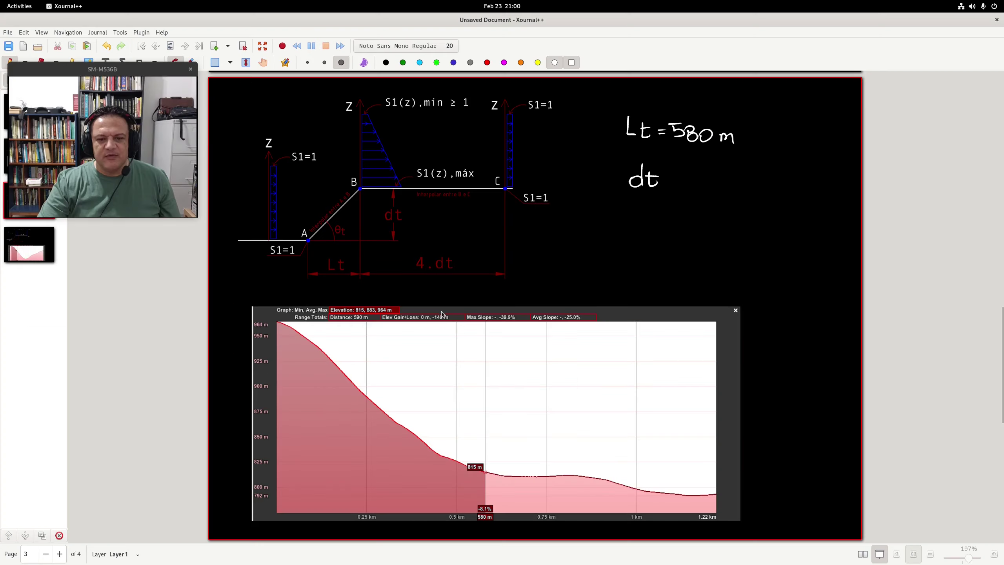
pyautogui.moveTo(666, 179); pyautogui.dragTo(676, 179)
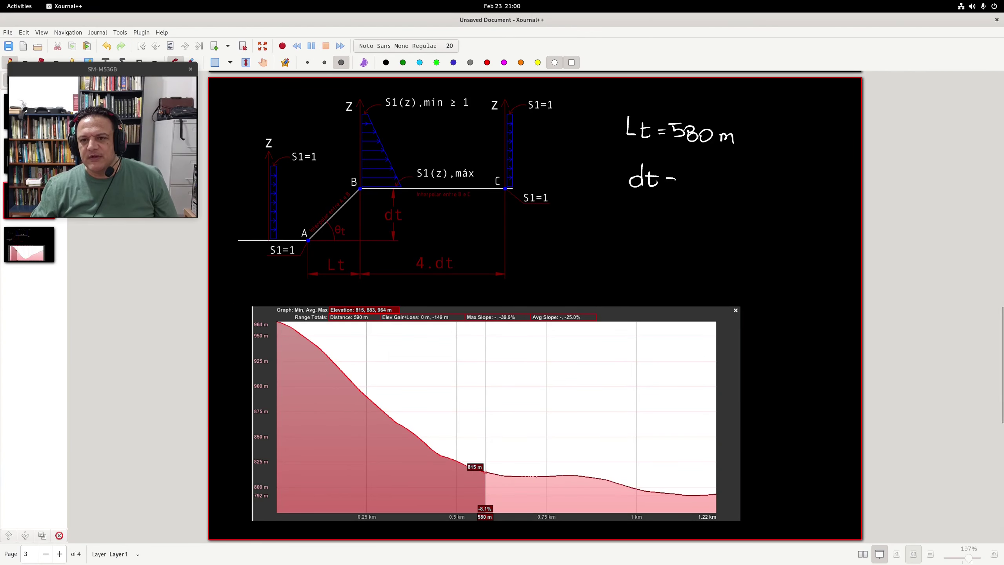
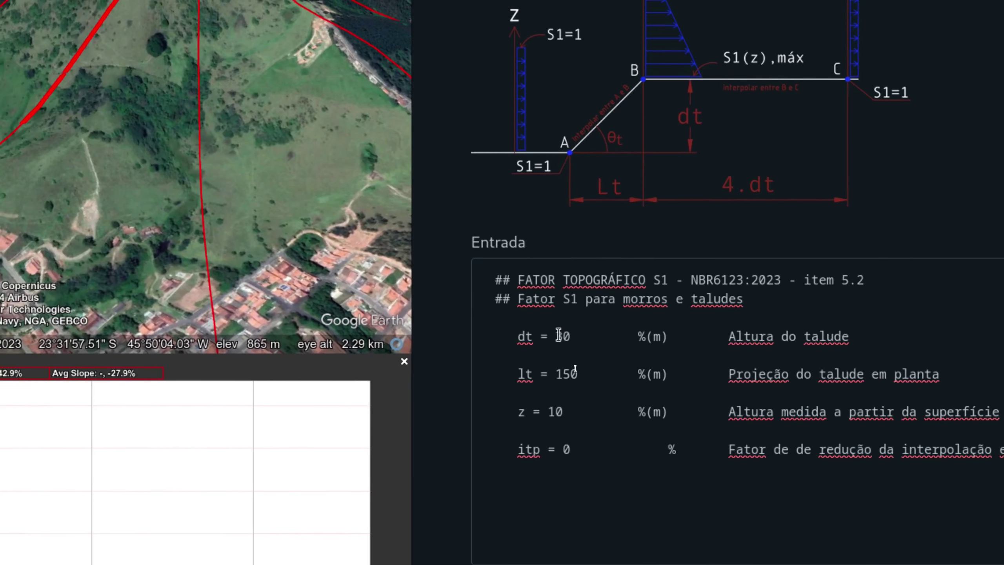
# Step: Switch to the TRAMETOOLS calculator and set the slope height dt to 149 and the plan projection lt to 580
pyautogui.click(469, 319)
pyautogui.press('BackSpace')
pyautogui.press('BackSpace')
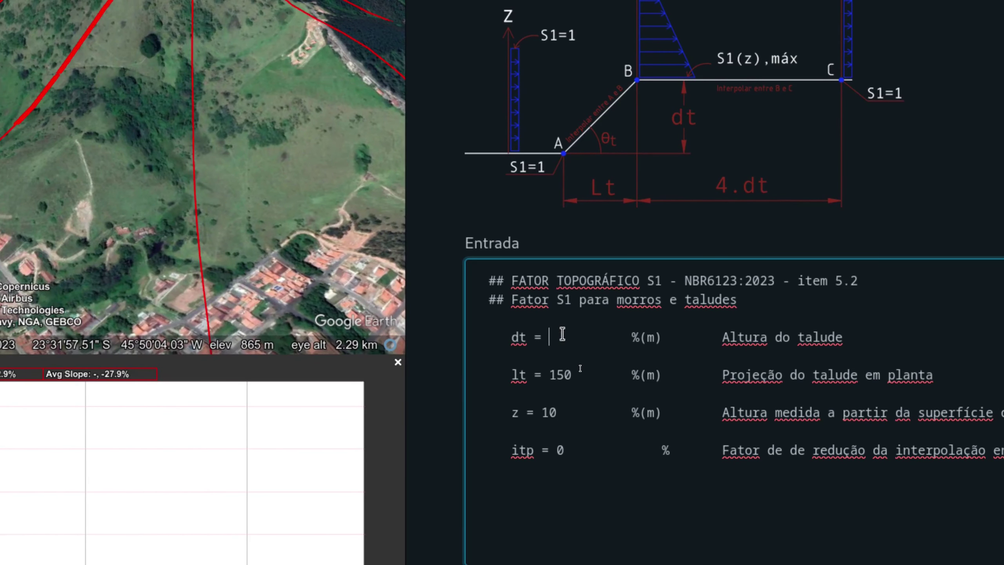
pyautogui.write('149')
pyautogui.click(569, 375)
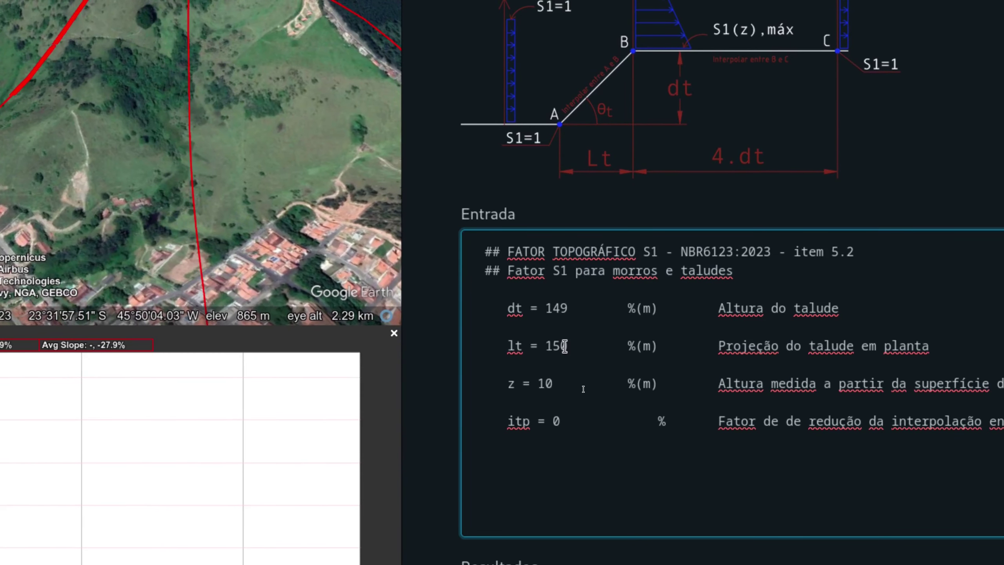
pyautogui.press('BackSpace')
pyautogui.press('BackSpace')
pyautogui.press('BackSpace')
pyautogui.write('580')
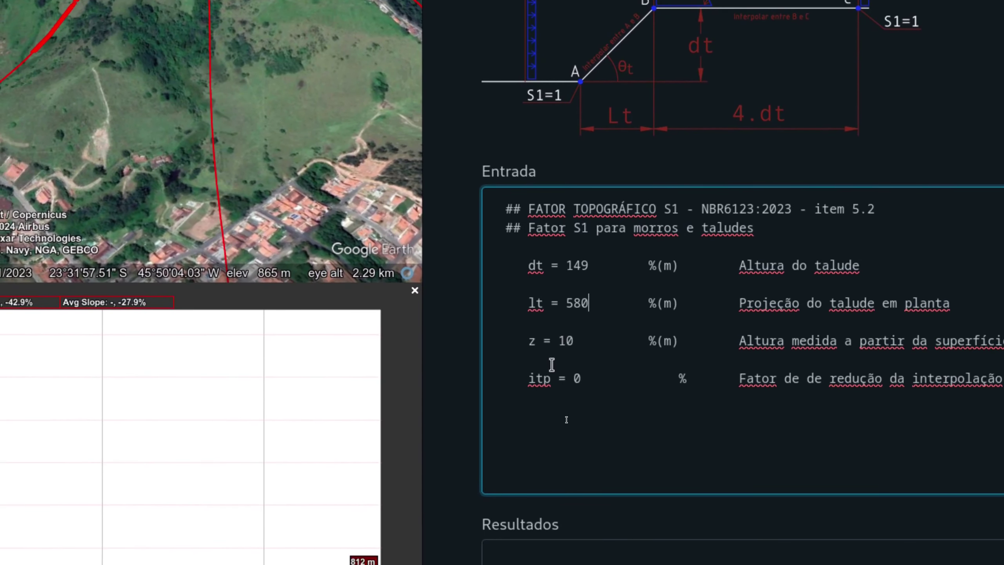
# Step: Set the height above ground z to 0 and calculate the S1 factor
pyautogui.click(568, 341)
pyautogui.press('BackSpace')
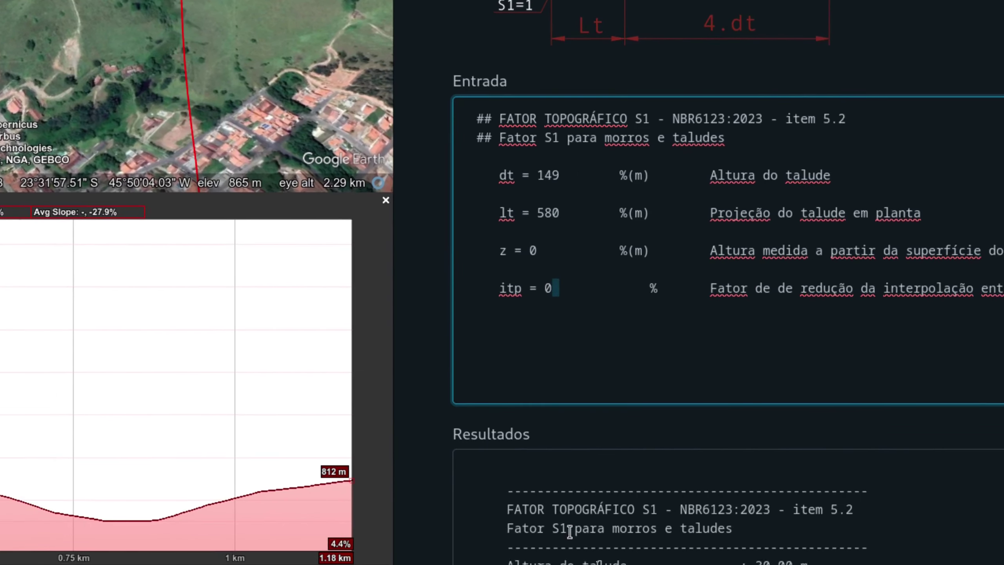
pyautogui.scroll(-5, 611, 401)
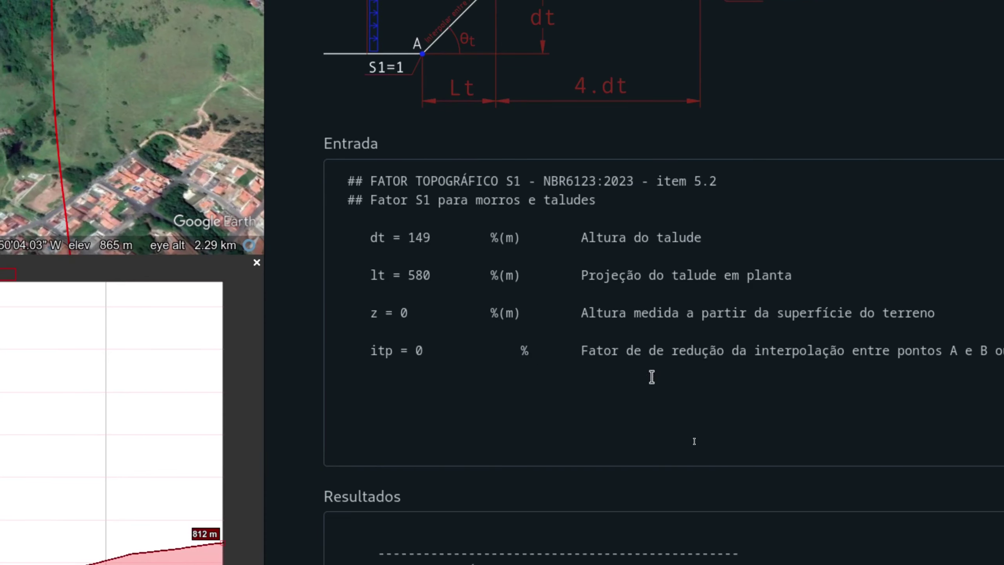
pyautogui.scroll(-5, 650, 378)
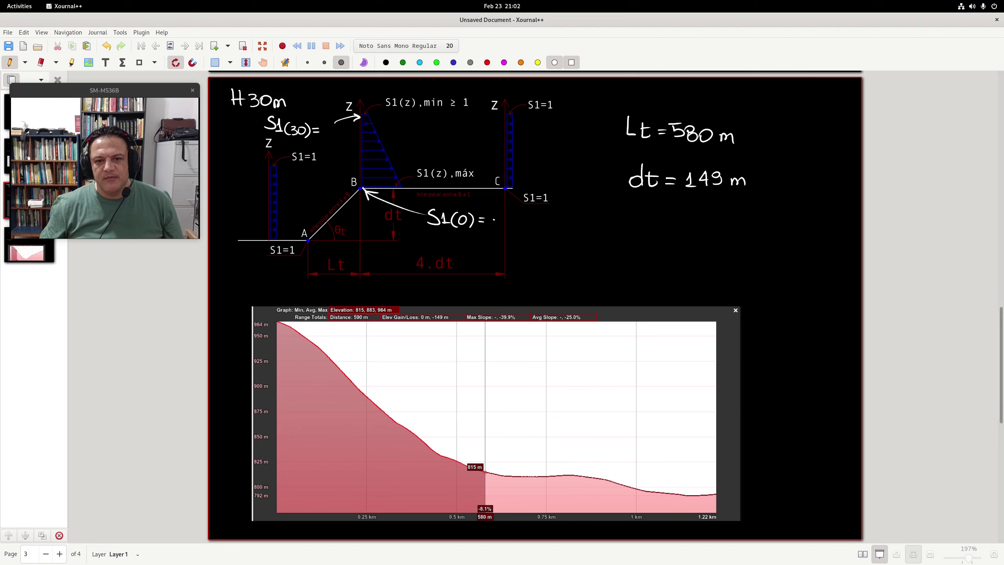
# Step: Switch to the Xournal++ notes and complete the point B annotation as S1(0) = 1,50
pyautogui.click(505, 227)
pyautogui.moveTo(495, 214)
pyautogui.mouseDown()
pyautogui.moveTo(495, 228)
pyautogui.moveTo(524, 218)
pyautogui.mouseUp()
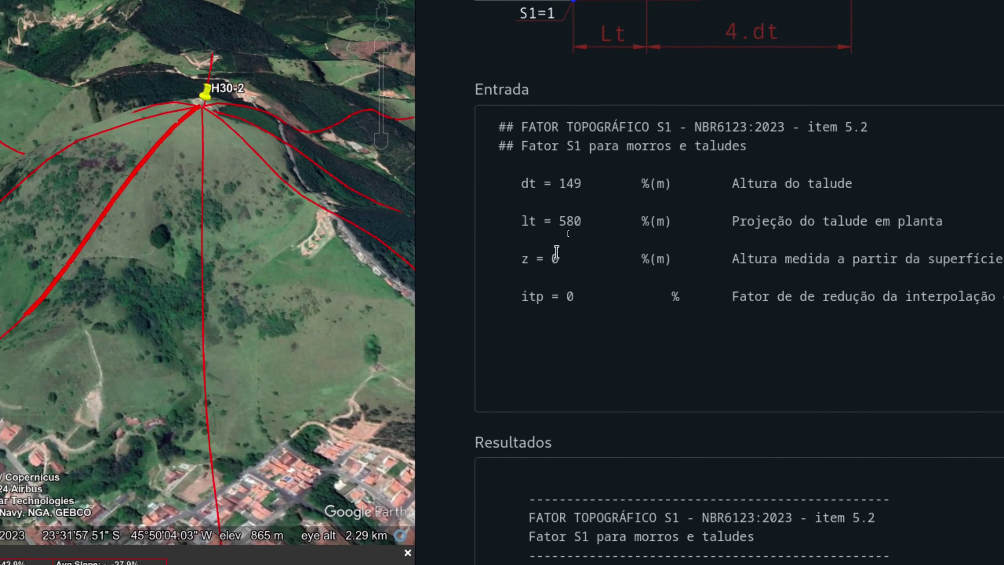
# Step: Return to the TRAMETOOLS calculator, set the height z to 30, and recalculate the S1 factor
pyautogui.click(526, 270)
pyautogui.press('BackSpace')
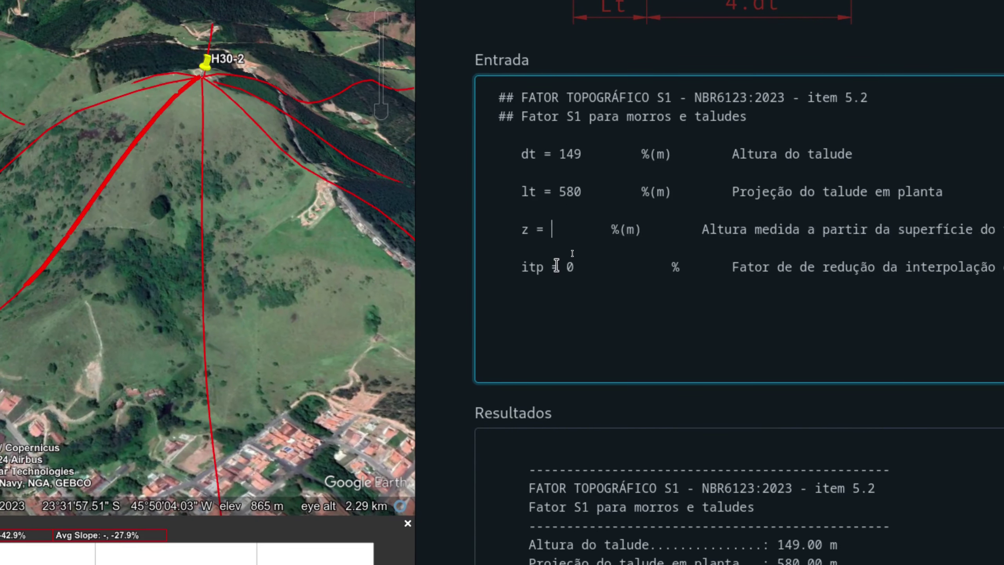
pyautogui.write('30')
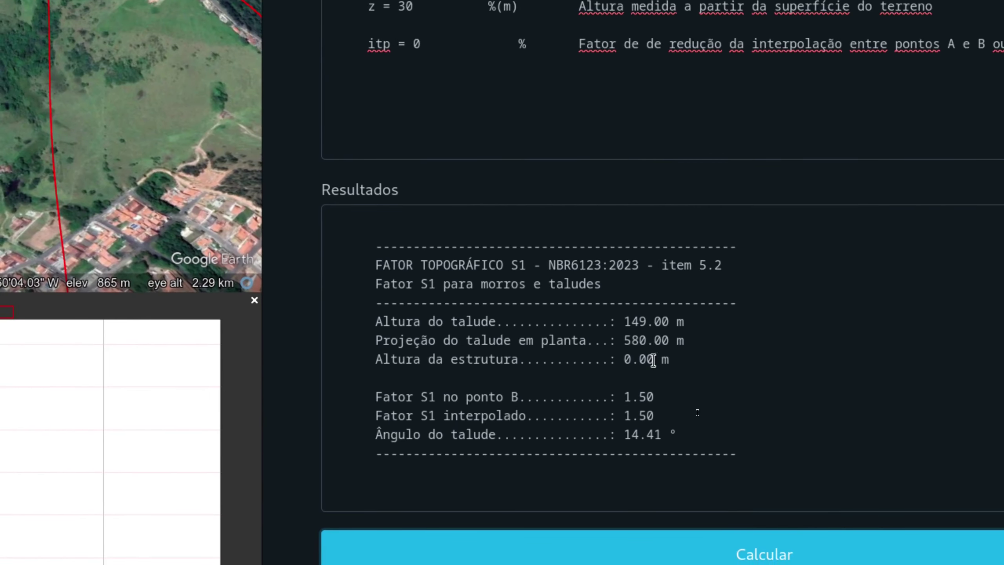
pyautogui.scroll(-5, 643, 361)
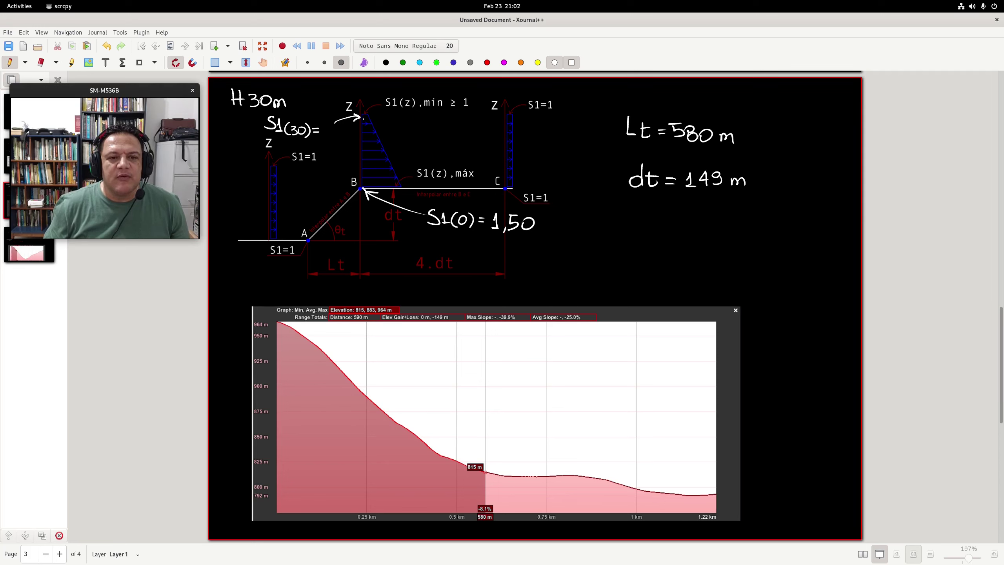
# Step: Complete the handwritten building-top annotation in the Xournal++ notes as S1(30) = 1,46, checking the calculator's result
pyautogui.moveTo(374, 118)
pyautogui.mouseDown()
pyautogui.moveTo(377, 127)
pyautogui.moveTo(324, 139)
pyautogui.mouseUp()
pyautogui.hotkey('ctrl', 'z')
pyautogui.moveTo(332, 137); pyautogui.dragTo(331, 144)
pyautogui.hotkey('ctrl', 'alt', 'Right')
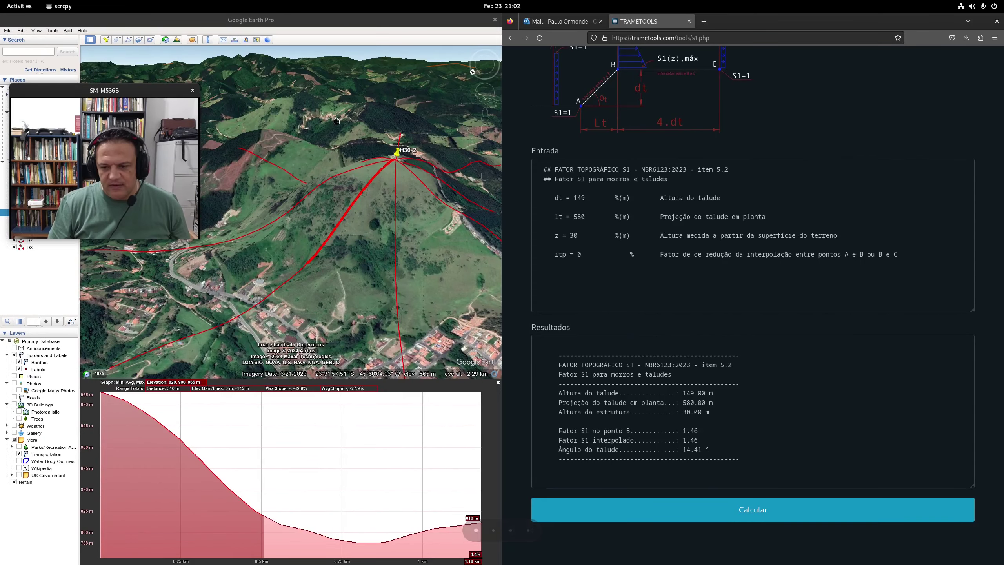
pyautogui.hotkey('ctrl', 'alt', 'Left')
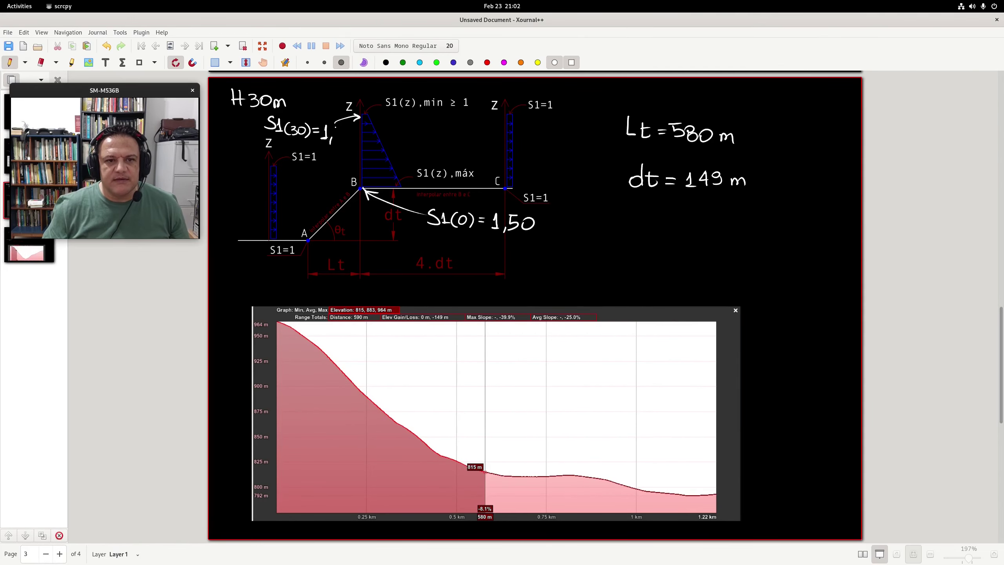
pyautogui.moveTo(341, 124); pyautogui.dragTo(347, 135)
pyautogui.moveTo(344, 126); pyautogui.dragTo(348, 134)
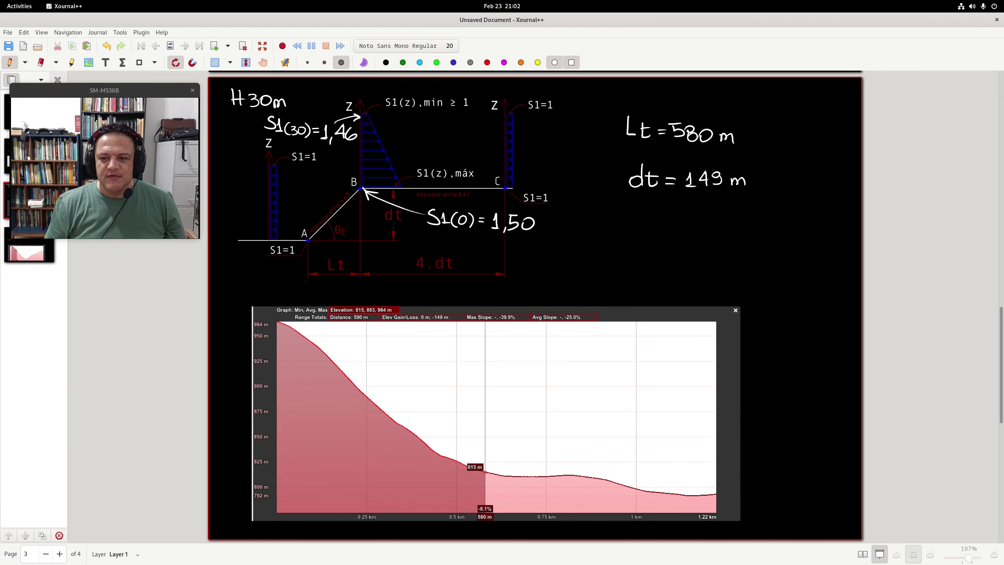
# Step: Compare the annotated notes with the Google Earth terrain and examine the slopes around the H30-2 marker from several angles
pyautogui.hotkey('ctrl', 'alt', 'Left')
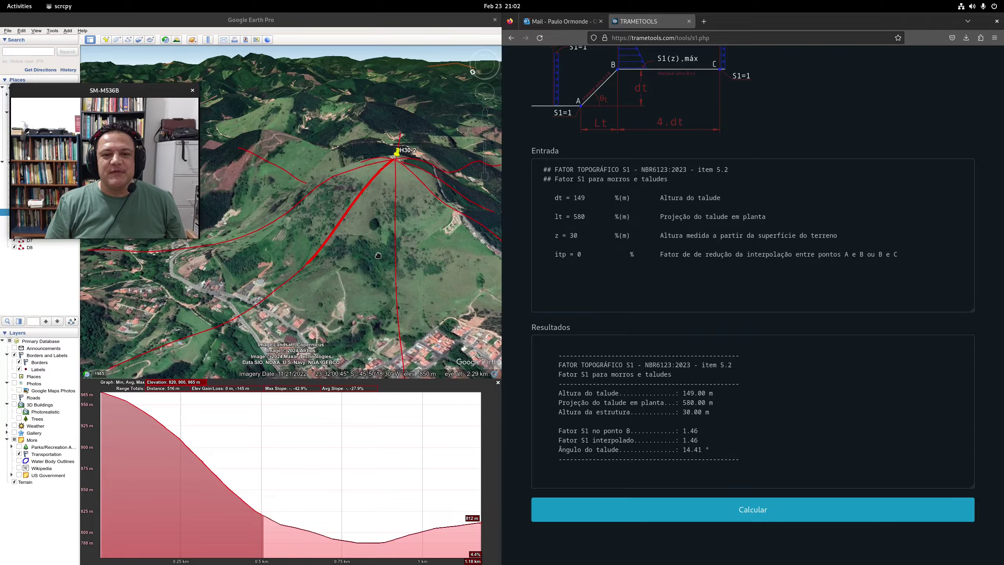
pyautogui.hotkey('ctrl', 'alt', 'Right')
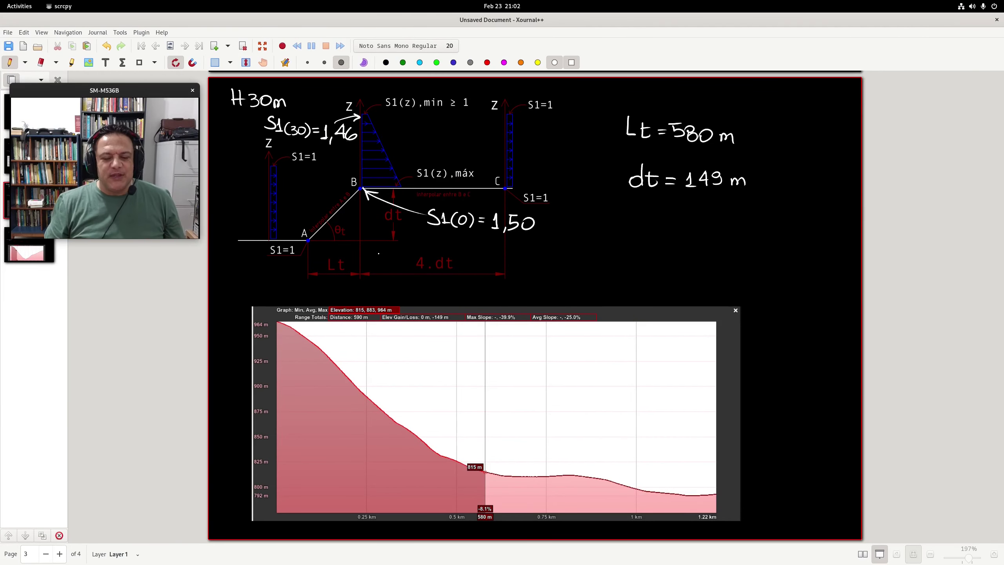
pyautogui.hotkey('ctrl', 'alt', 'Left')
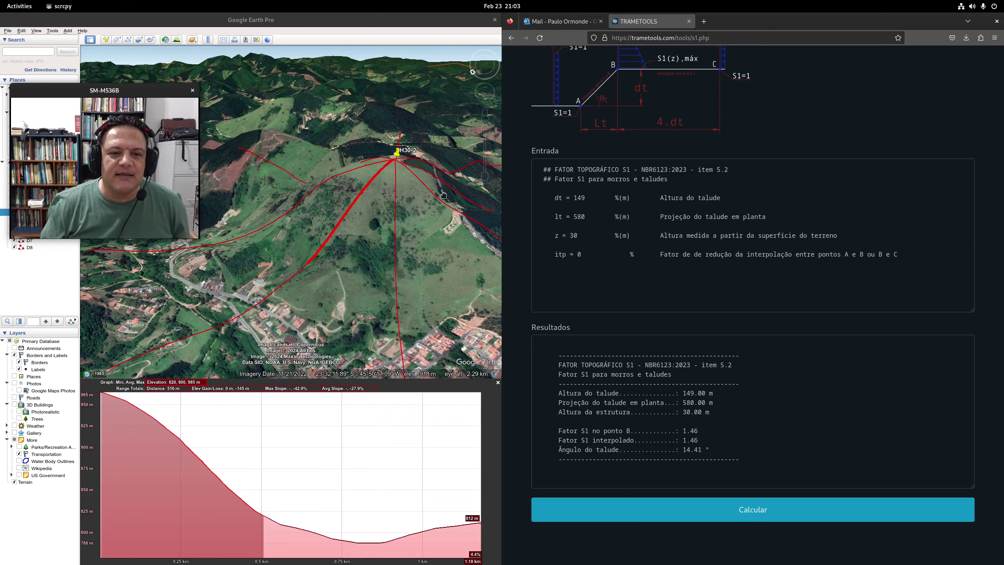
pyautogui.moveTo(383, 206)
pyautogui.mouseDown(button='middle')
pyautogui.moveTo(384, 217)
pyautogui.moveTo(382, 189)
pyautogui.mouseUp(button='middle')
pyautogui.moveTo(383, 190); pyautogui.dragTo(311, 234)
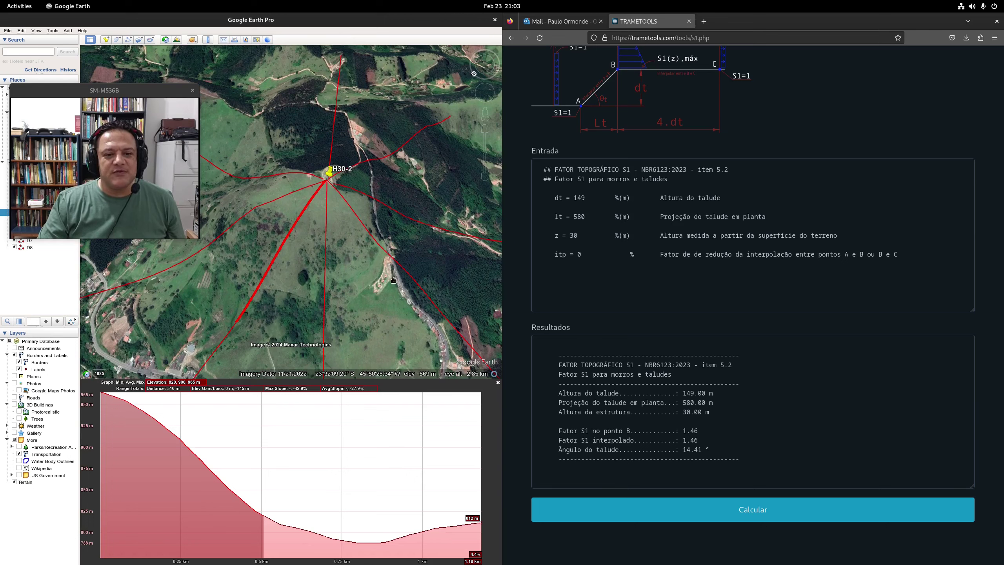
pyautogui.moveTo(390, 157); pyautogui.dragTo(399, 219, button='middle')
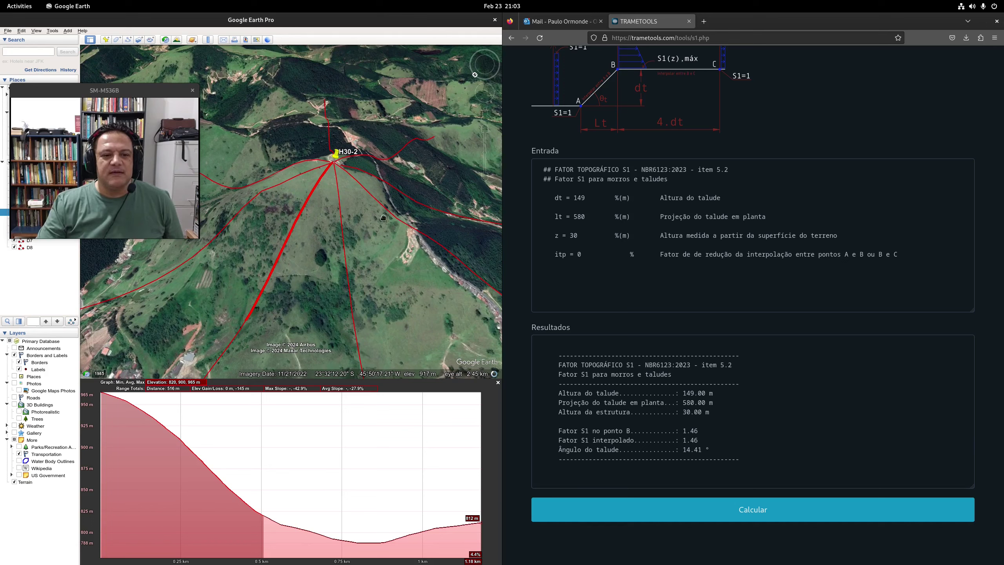
pyautogui.moveTo(363, 286); pyautogui.dragTo(311, 277, button='middle')
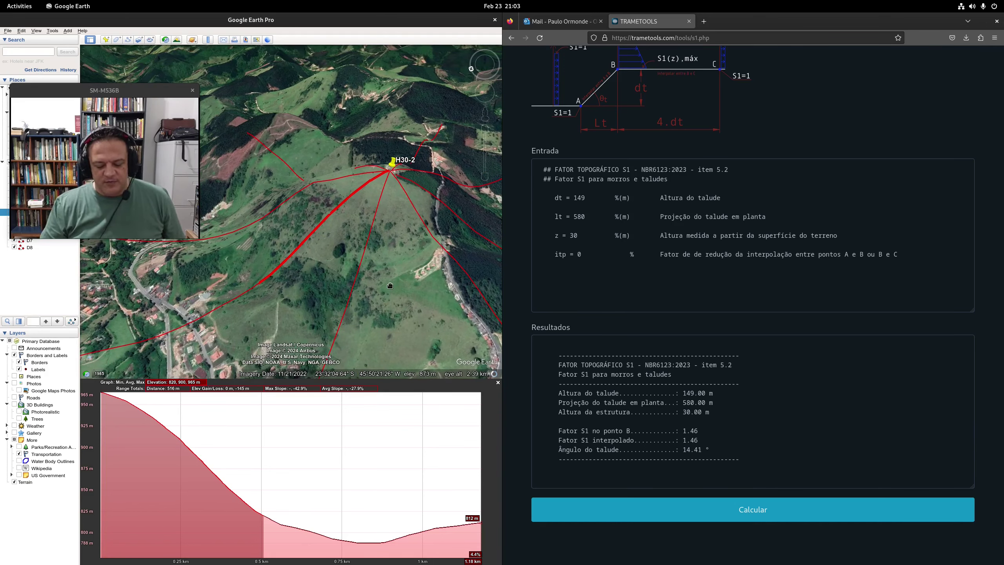
# Step: View page 4 of the Xournal++ notes with the second elevation profile and switch back to Google Earth
pyautogui.hotkey('ctrl', 'alt', 'Right')
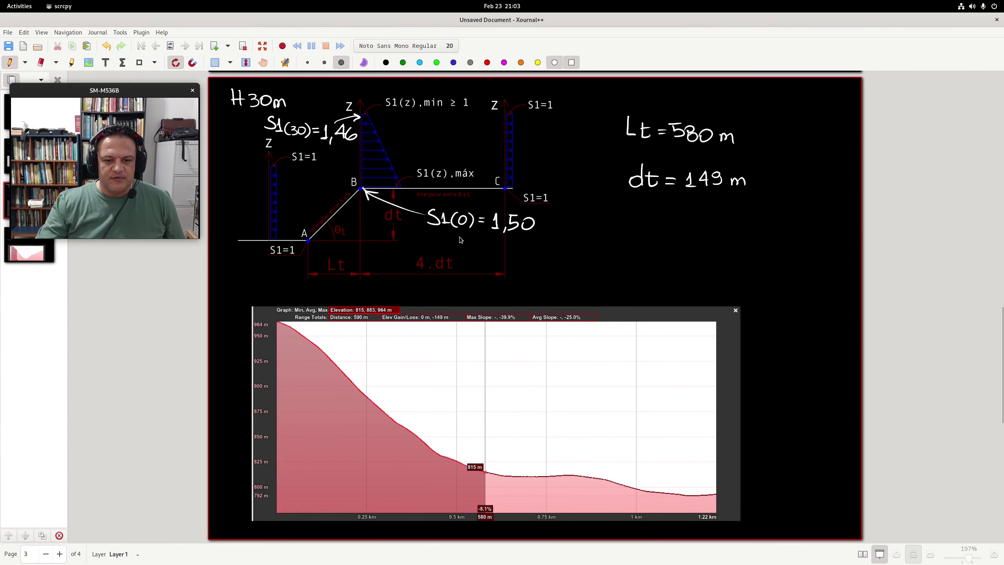
pyautogui.click(142, 370)
pyautogui.press('pagedown')
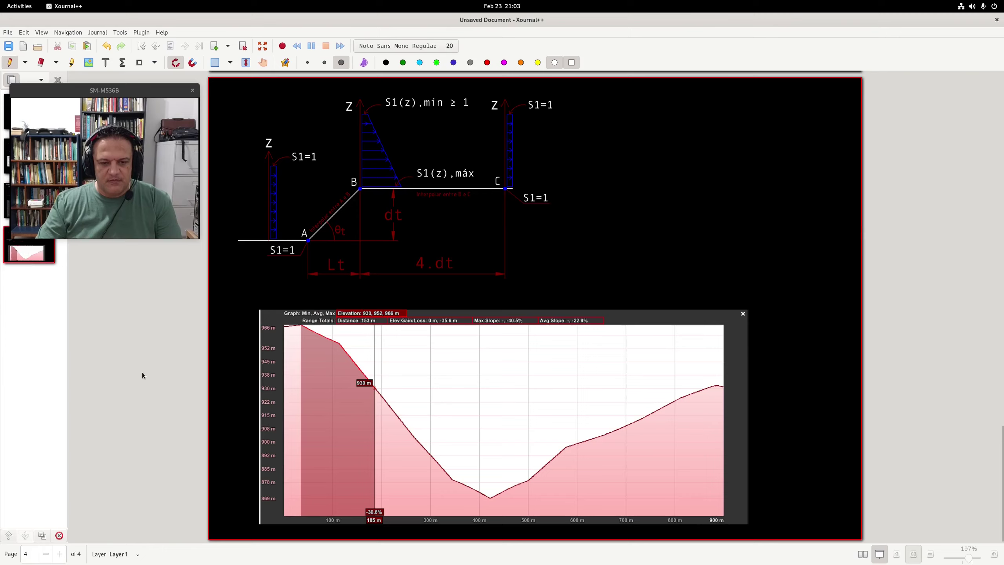
pyautogui.hotkey('ctrl', 'alt', 'Left')
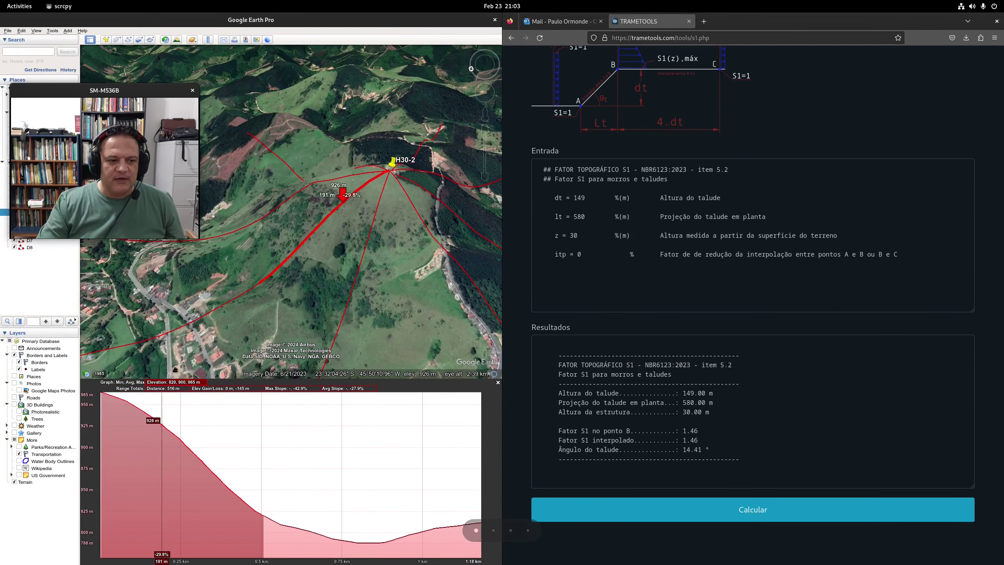
# Step: Move the webcam window off the places list and show the elevation profile of path D5
pyautogui.moveTo(110, 90); pyautogui.dragTo(181, 48)
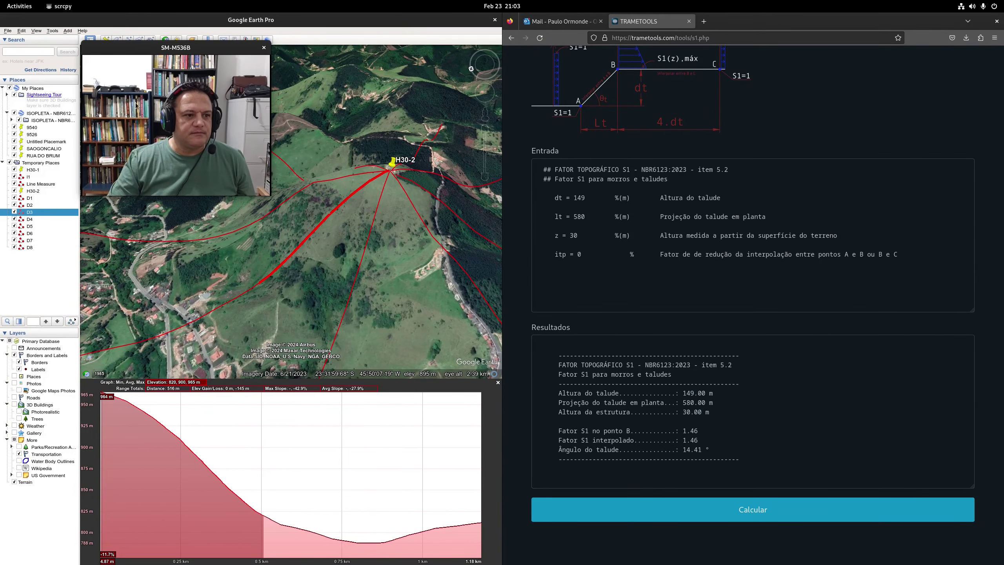
pyautogui.click(30, 227)
pyautogui.rightClick(30, 226)
pyautogui.click(59, 313)
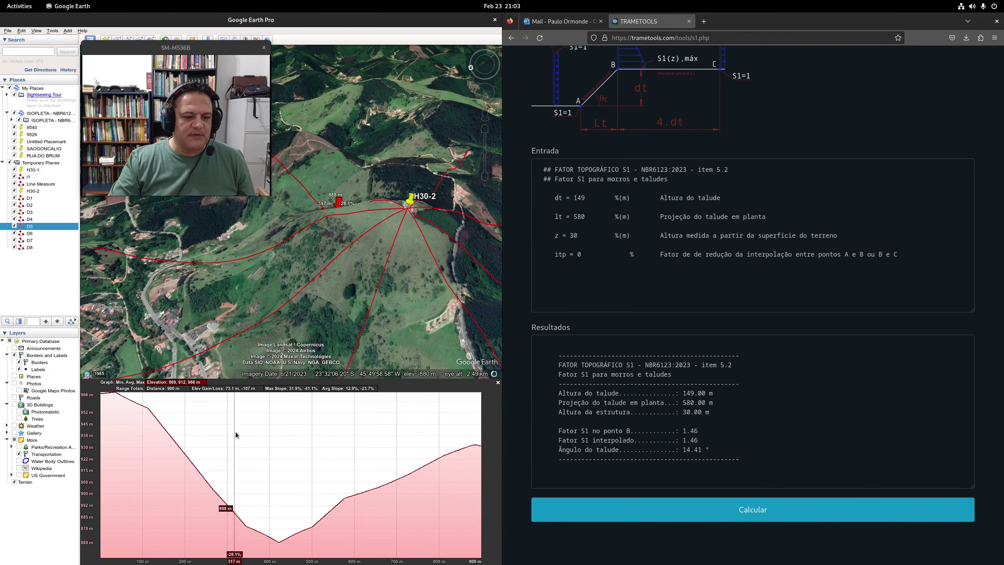
# Step: Examine the terrain along path D5 near the H30-2 marker and its elevation profile over nearly the whole length
pyautogui.moveTo(355, 286); pyautogui.dragTo(430, 298, button='middle')
pyautogui.moveTo(382, 172); pyautogui.dragTo(388, 239, button='middle')
pyautogui.moveTo(295, 249); pyautogui.dragTo(410, 254)
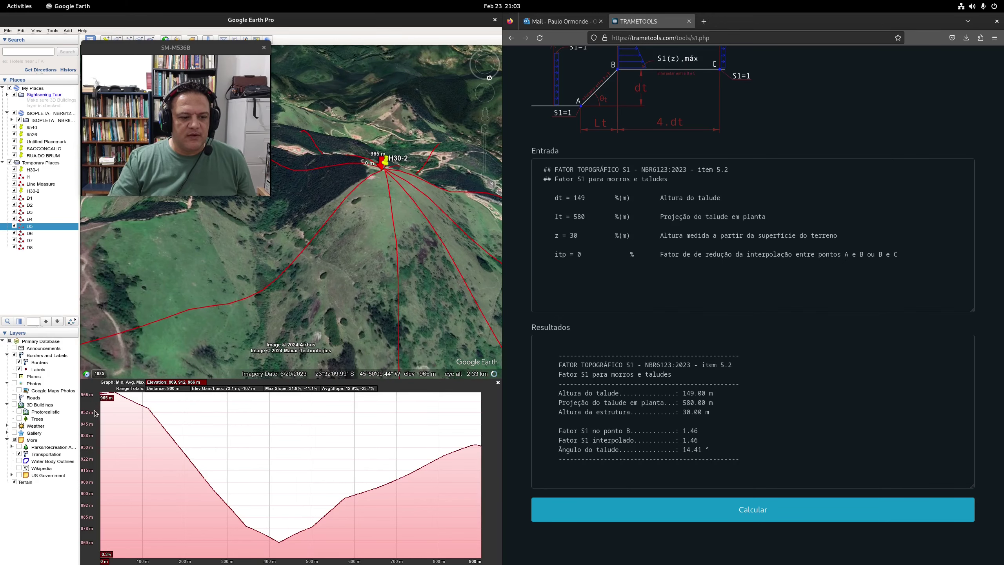
pyautogui.moveTo(102, 413)
pyautogui.mouseDown()
pyautogui.moveTo(197, 476)
pyautogui.moveTo(396, 511)
pyautogui.moveTo(481, 468)
pyautogui.mouseUp()
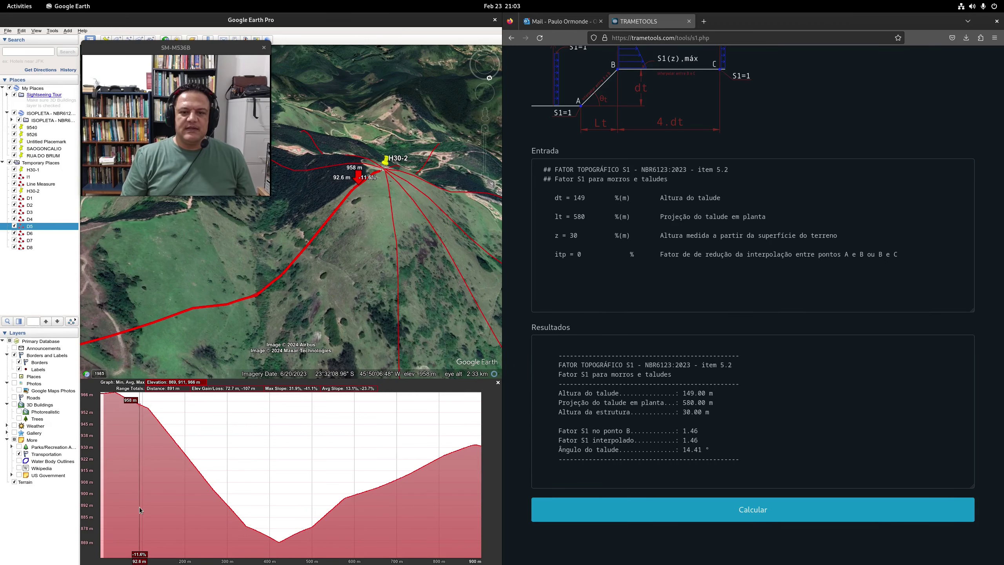
# Step: Switch to the Xournal++ notes and draw a blue horizontal line across the valley at the 930 m level
pyautogui.hotkey('ctrl', 'alt', 'Right')
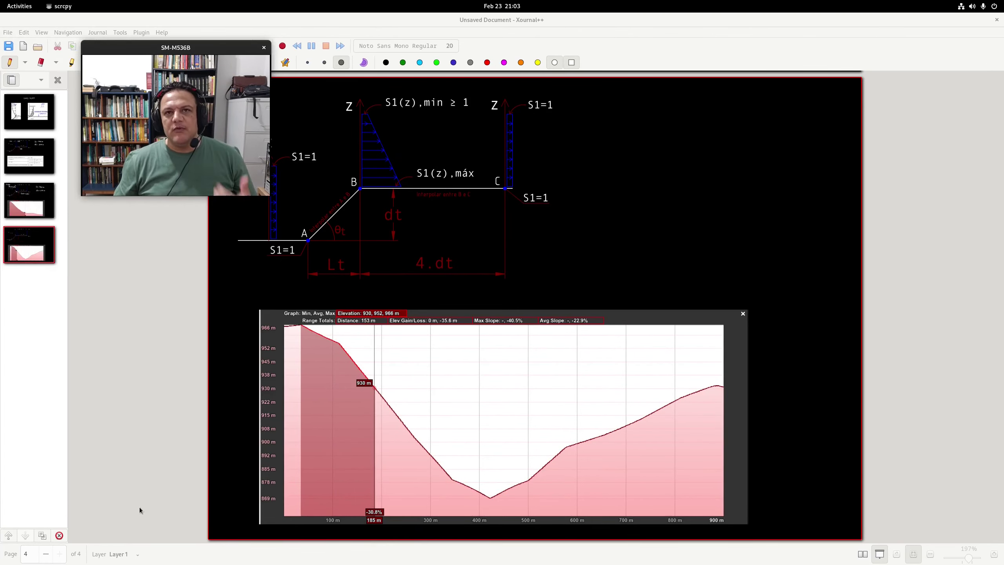
pyautogui.click(454, 62)
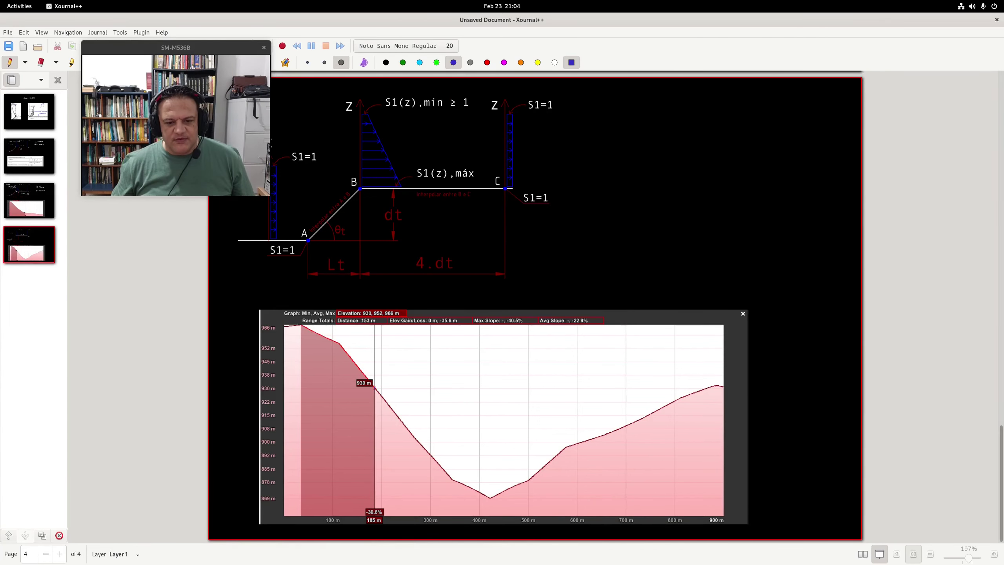
pyautogui.moveTo(375, 388)
pyautogui.mouseDown()
pyautogui.moveTo(594, 377)
pyautogui.moveTo(715, 387)
pyautogui.mouseUp()
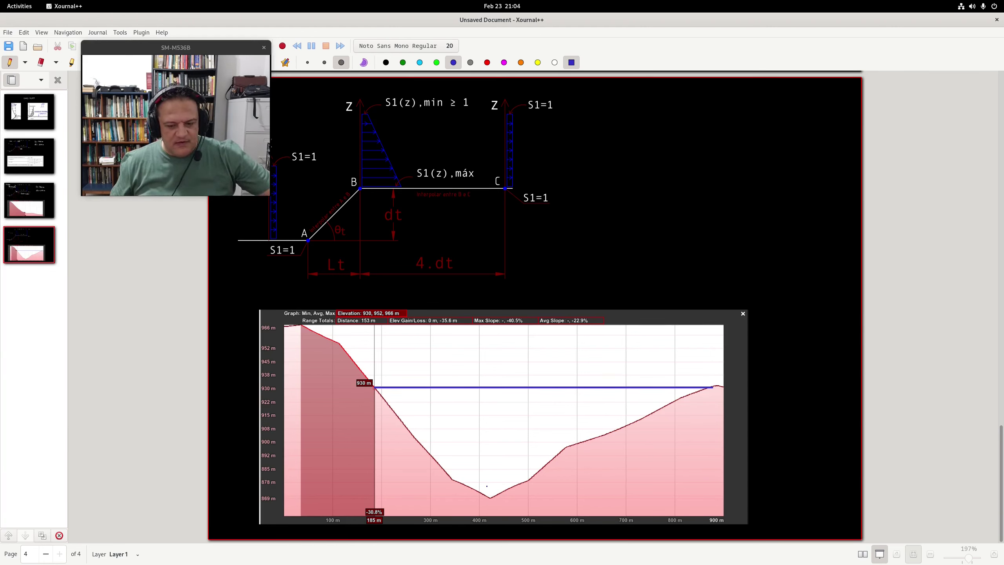
# Step: Draw a blue upward arrow at the lowest point of the valley and label it 0,9
pyautogui.moveTo(483, 477); pyautogui.dragTo(485, 497)
pyautogui.moveTo(491, 497); pyautogui.dragTo(499, 462)
pyautogui.moveTo(504, 469); pyautogui.dragTo(511, 461)
pyautogui.moveTo(515, 468); pyautogui.dragTo(511, 473)
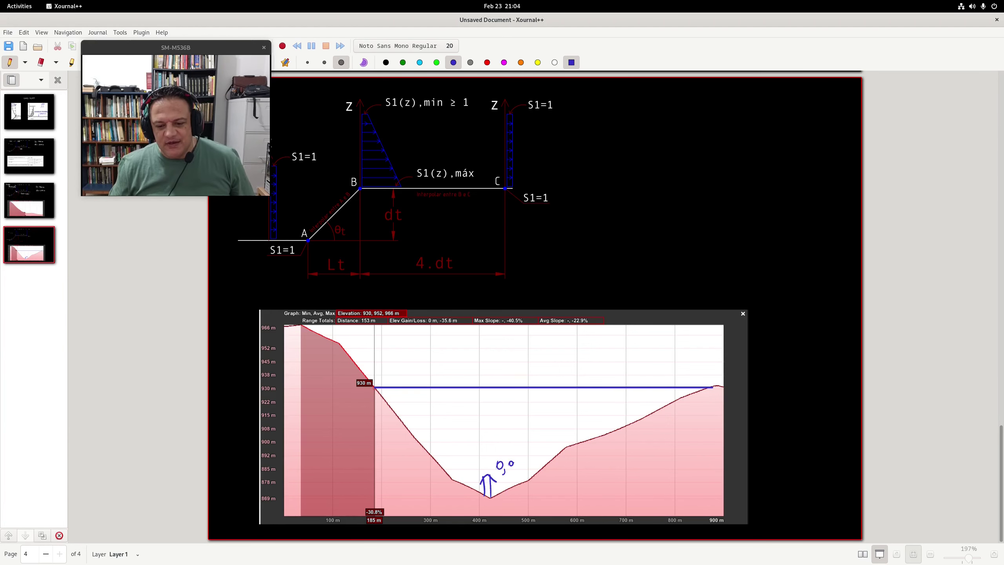
pyautogui.moveTo(516, 463); pyautogui.dragTo(512, 472)
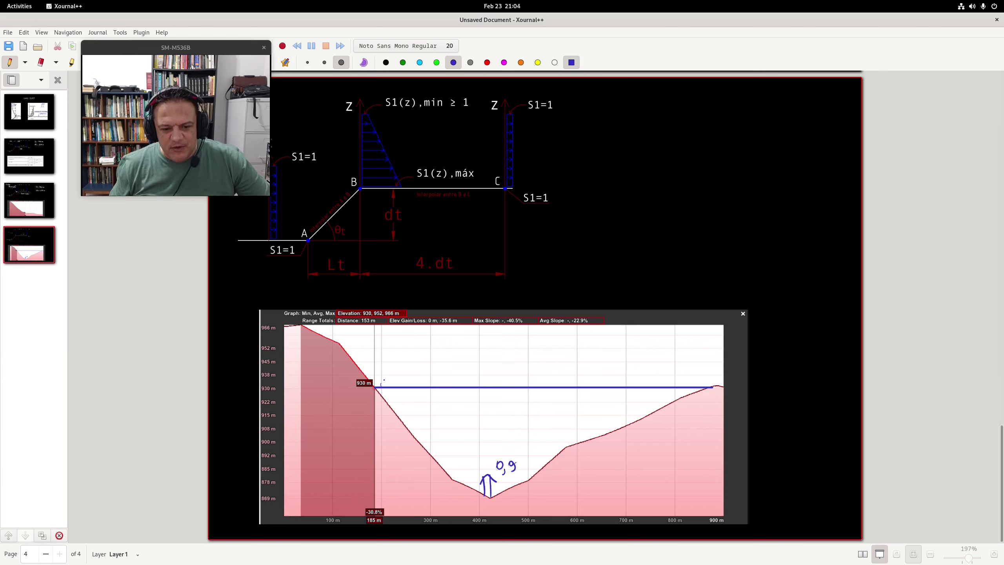
# Step: Write S1=1,0 above the start of the horizontal line and draw a blue slope line from the hilltop to the 930 m point
pyautogui.moveTo(396, 376)
pyautogui.mouseDown()
pyautogui.moveTo(385, 387)
pyautogui.moveTo(417, 378)
pyautogui.mouseUp()
pyautogui.click(409, 383)
pyautogui.moveTo(407, 384)
pyautogui.mouseDown()
pyautogui.moveTo(426, 372)
pyautogui.moveTo(425, 384)
pyautogui.mouseUp()
pyautogui.moveTo(433, 386); pyautogui.dragTo(444, 379)
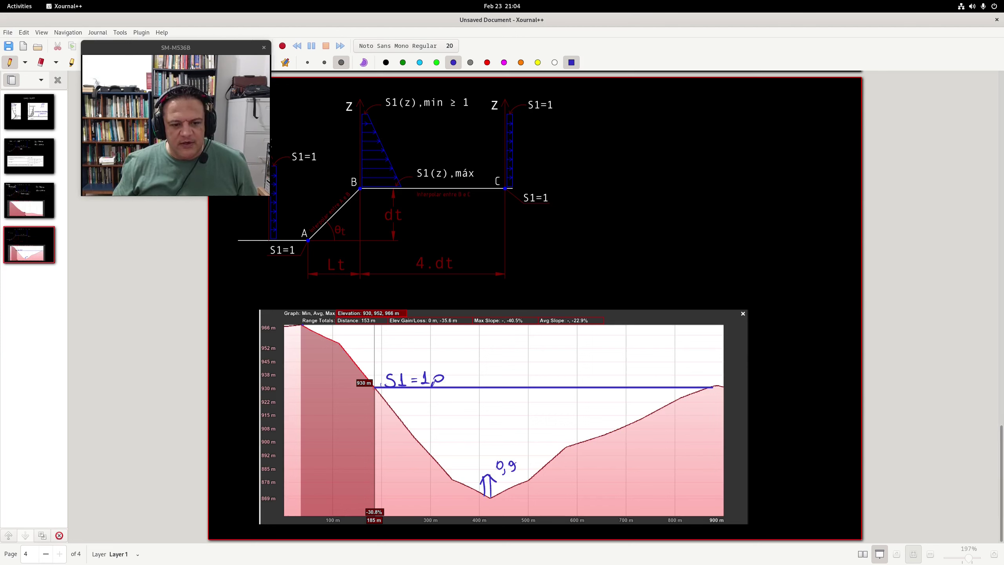
pyautogui.moveTo(303, 325); pyautogui.dragTo(375, 387)
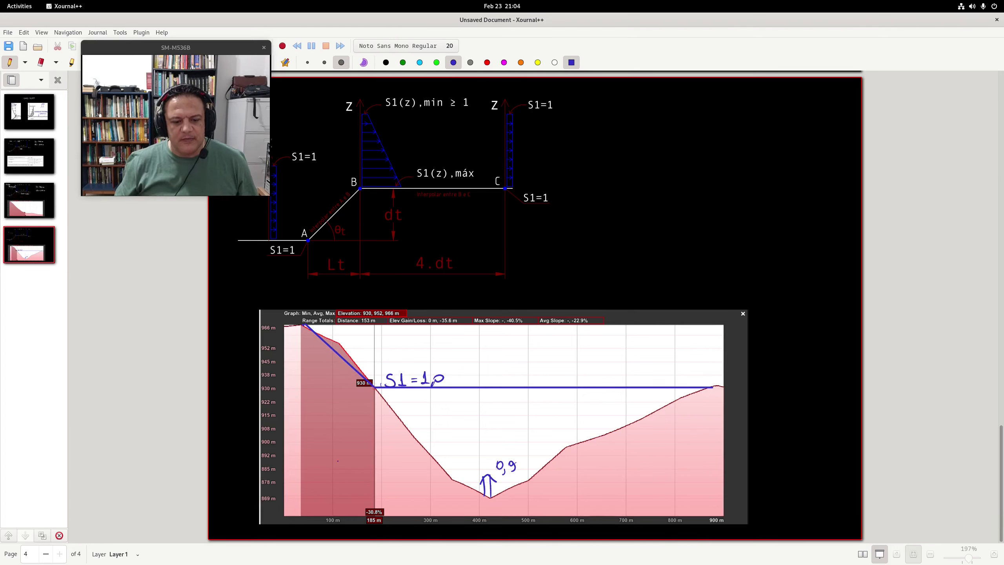
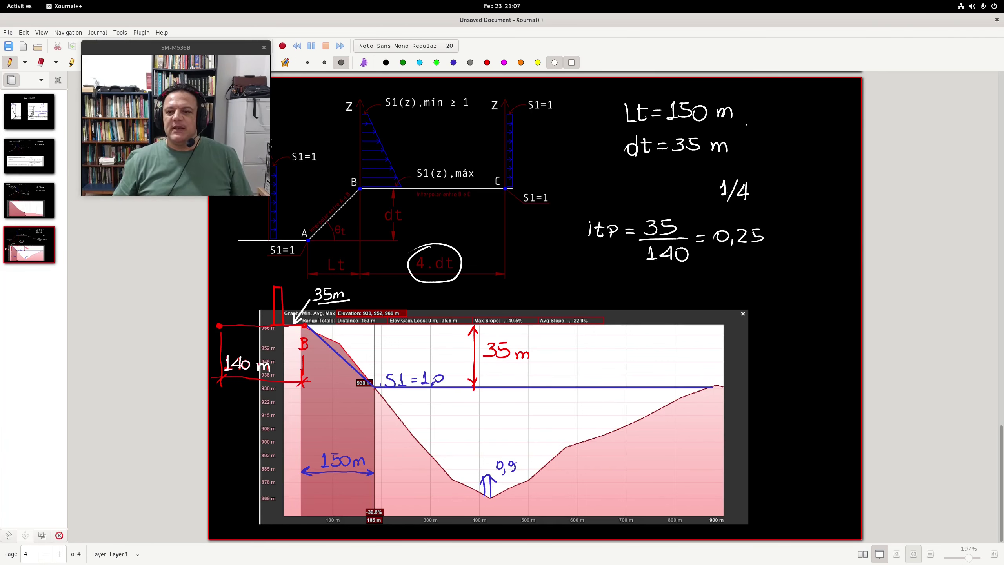
# Step: Underline the itp value 0,25, the dt value 35 m and the Lt value 150 m in the handwritten notes
pyautogui.moveTo(718, 254); pyautogui.dragTo(779, 253)
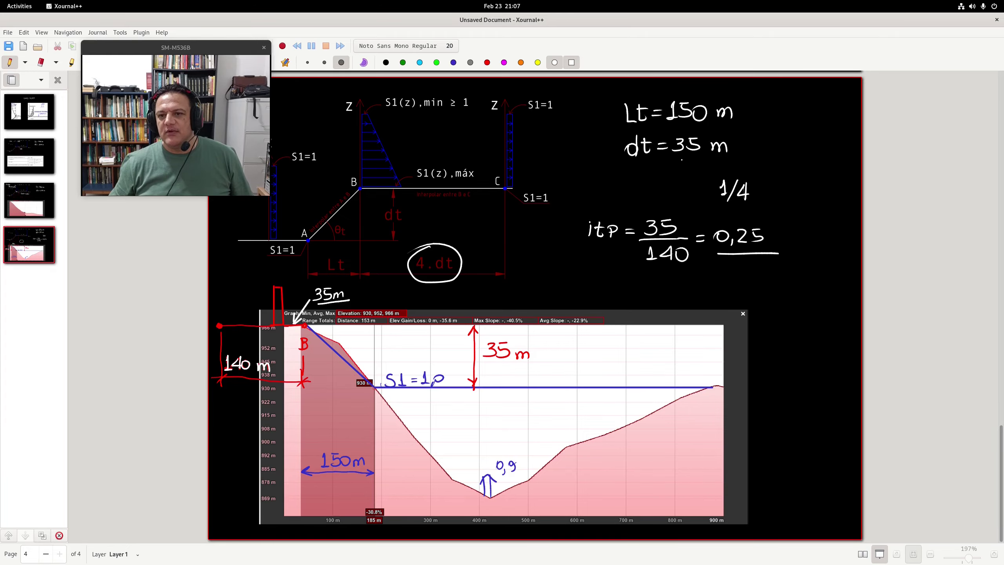
pyautogui.moveTo(680, 160); pyautogui.dragTo(732, 160)
pyautogui.moveTo(672, 124); pyautogui.dragTo(745, 125)
# Step: Return to the TRAMETOOLS calculator and set the slope height dt to 35
pyautogui.hotkey('ctrl', 'alt', 'Left')
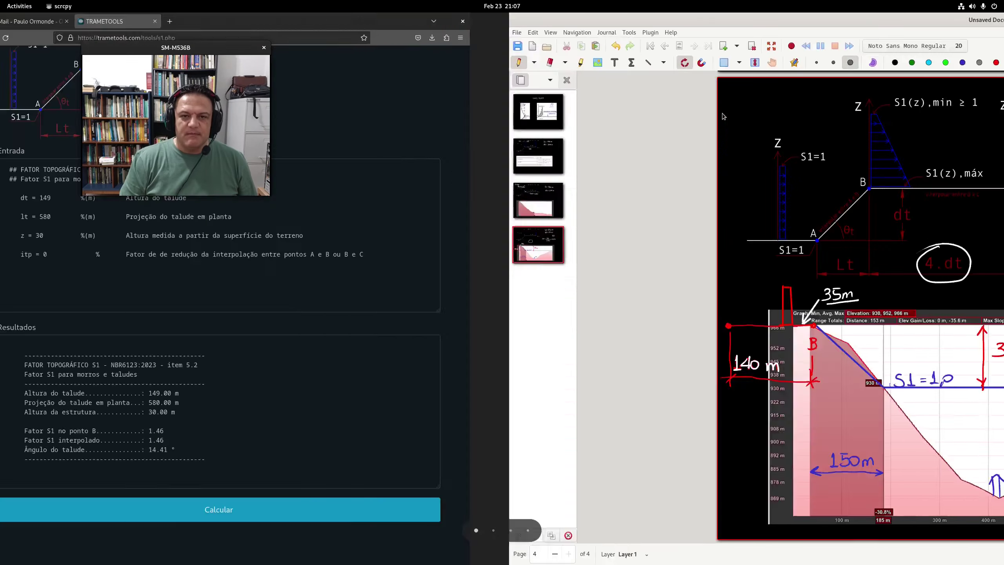
pyautogui.press('super')
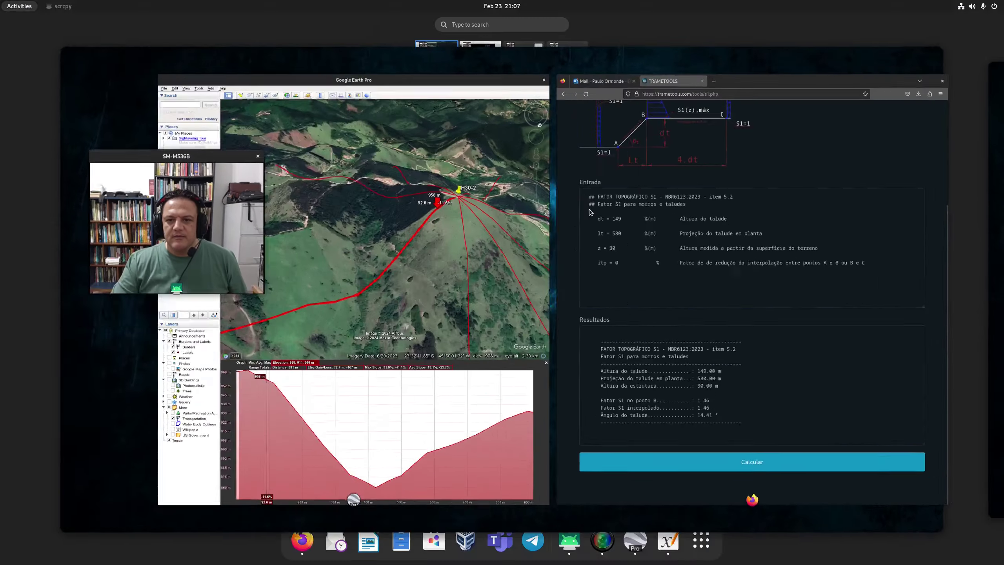
pyautogui.press('super')
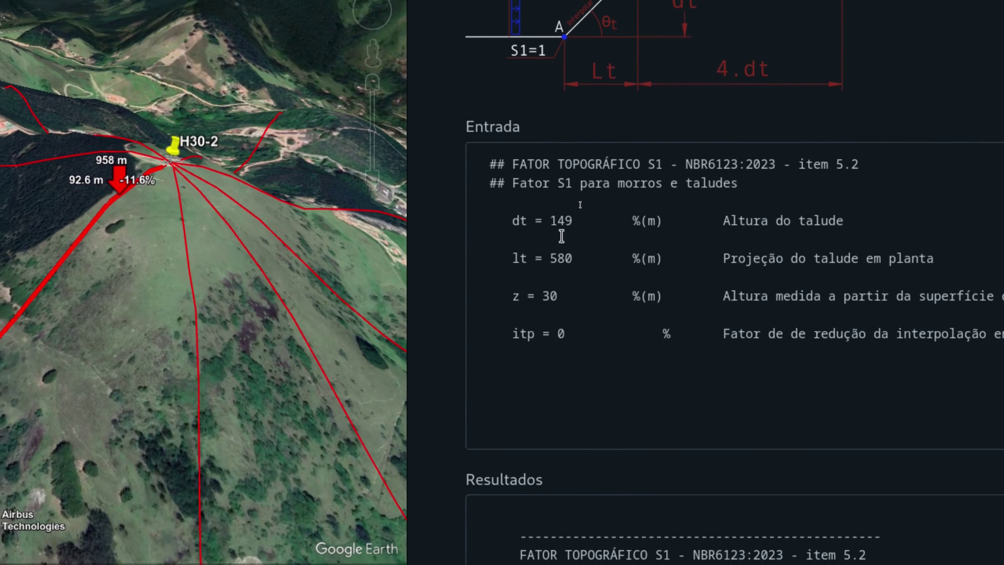
pyautogui.click(589, 196)
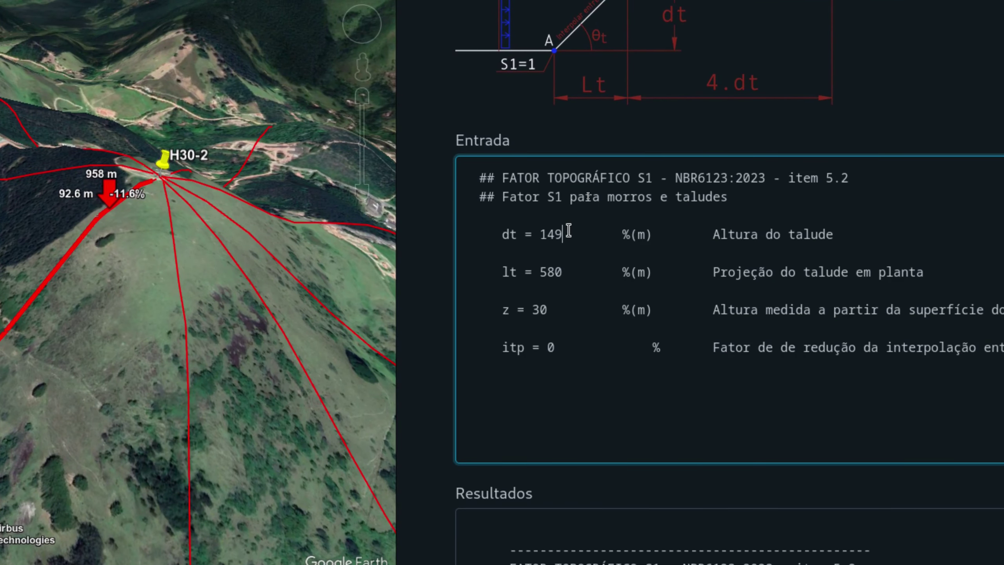
pyautogui.press('BackSpace')
pyautogui.press('BackSpace')
pyautogui.press('BackSpace')
pyautogui.write('35')
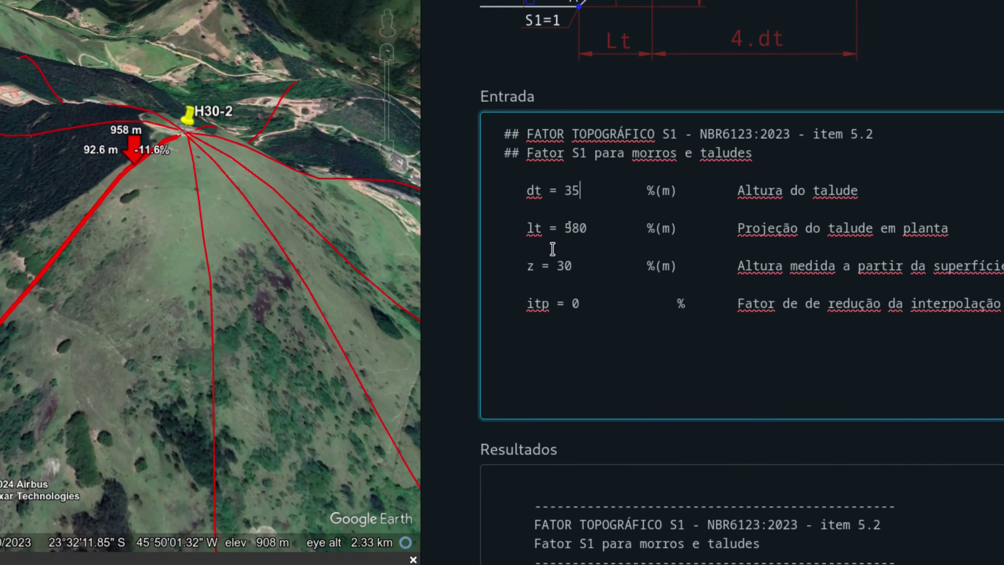
# Step: Set the slope's plan projection lt to 150
pyautogui.click(558, 273)
pyautogui.press('BackSpace')
pyautogui.press('BackSpace')
pyautogui.press('BackSpace')
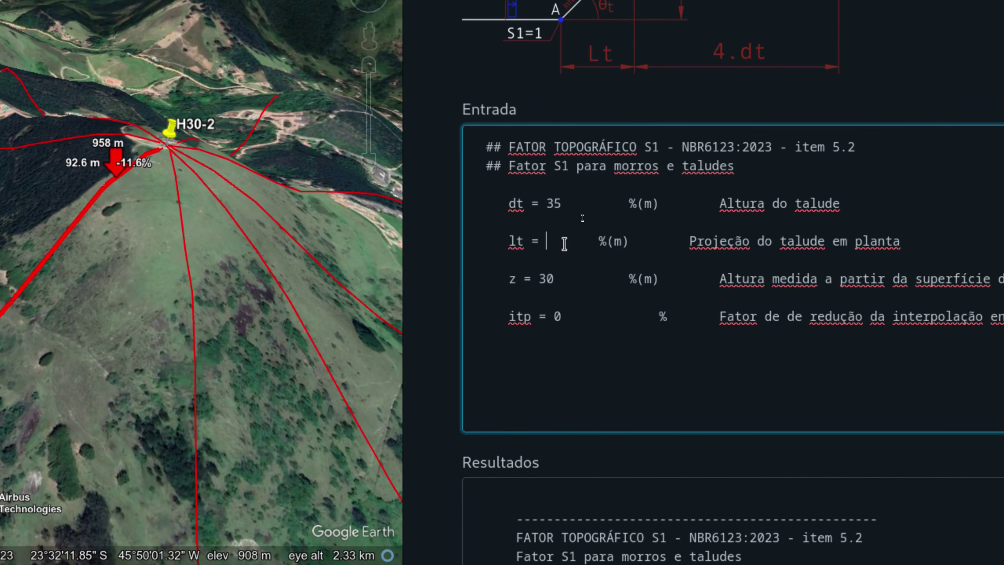
pyautogui.write('150')
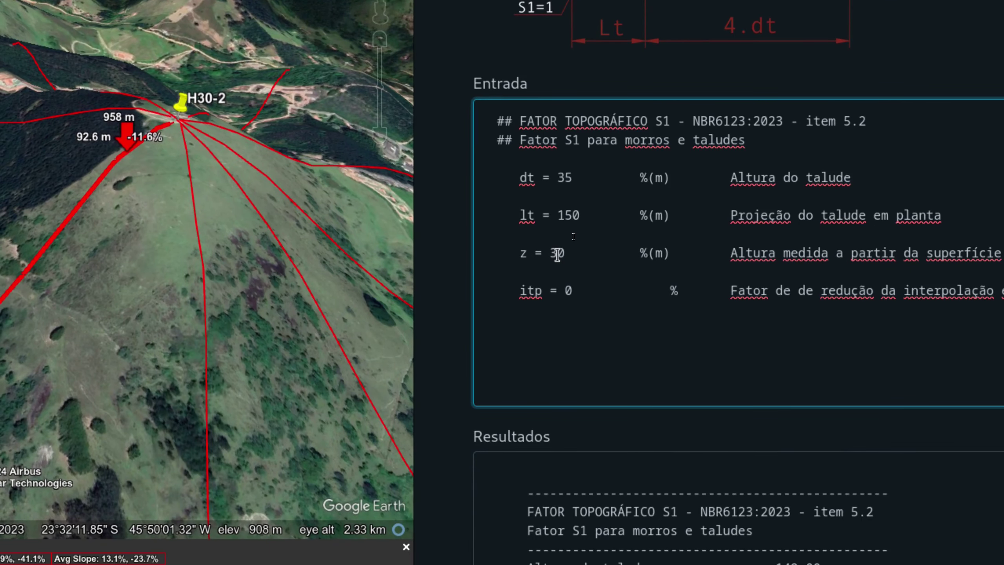
# Step: Set the height z to 0 and the interpolation factor itp to 0.25, and recalculate the S1 factor
pyautogui.click(557, 253)
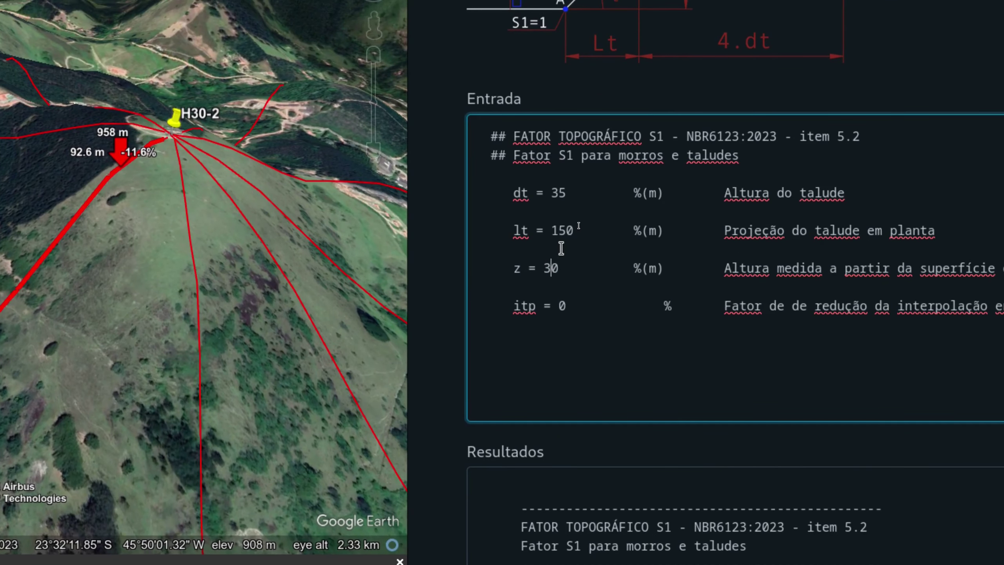
pyautogui.press('BackSpace')
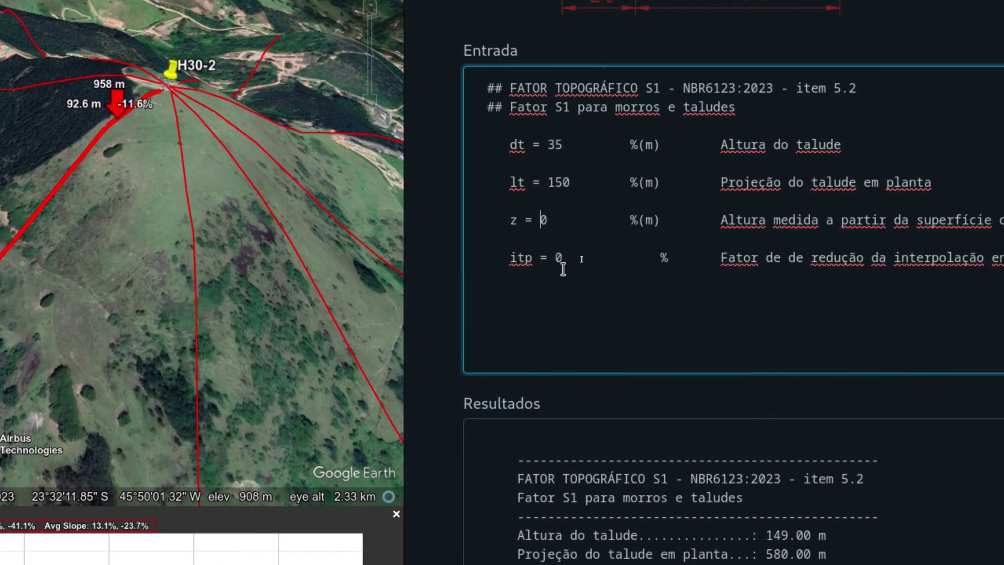
pyautogui.write('.25')
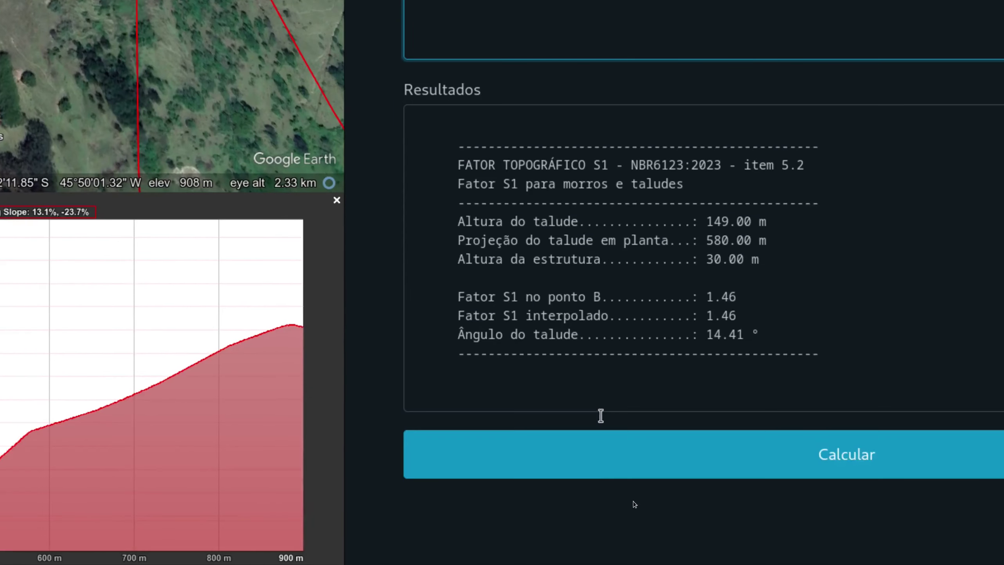
pyautogui.click(617, 455)
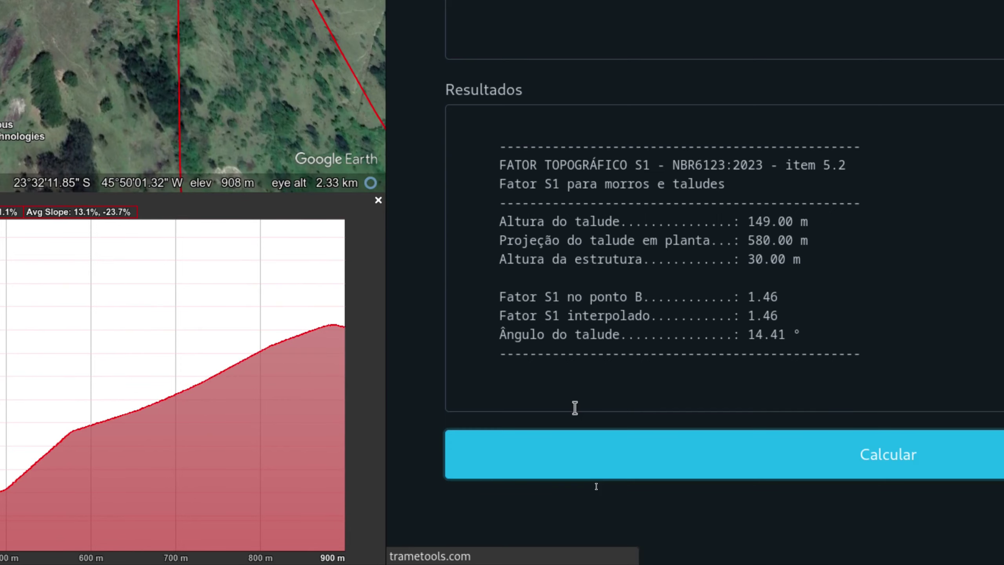
pyautogui.scroll(-8, 702, 473)
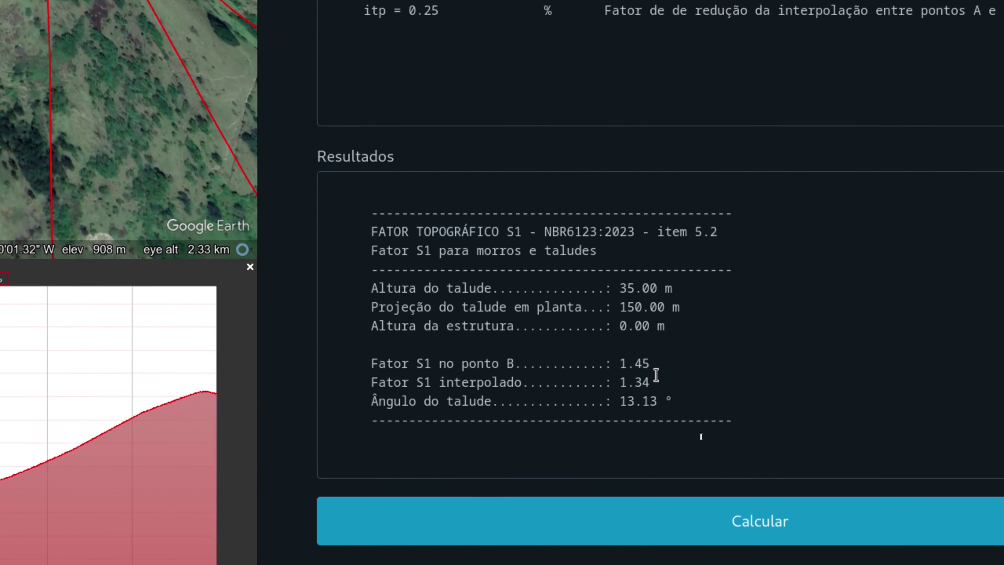
# Step: Highlight the S1 factor at point B and the interpolated S1 factor in the results to check them
pyautogui.moveTo(655, 371); pyautogui.dragTo(384, 375)
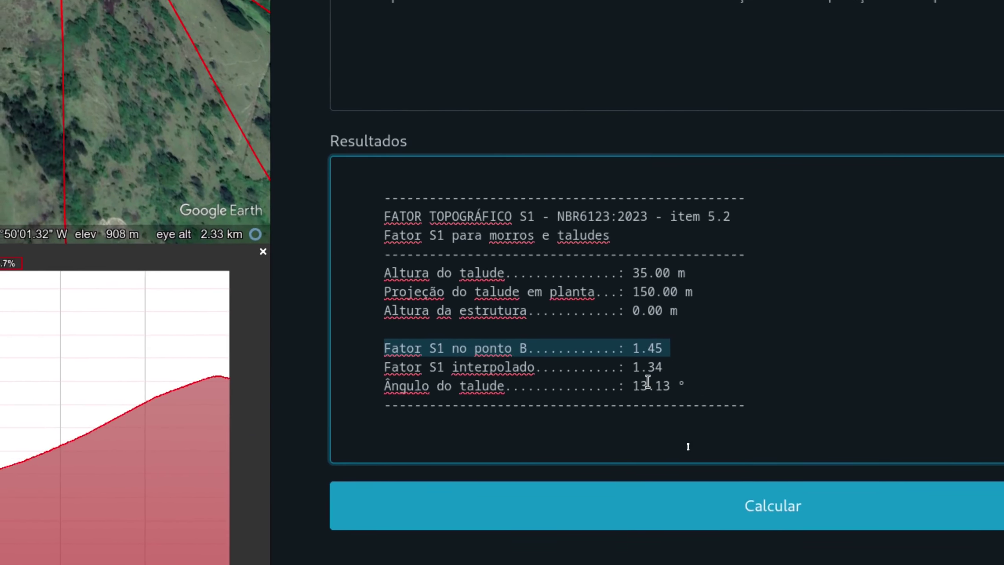
pyautogui.moveTo(814, 377); pyautogui.dragTo(691, 375)
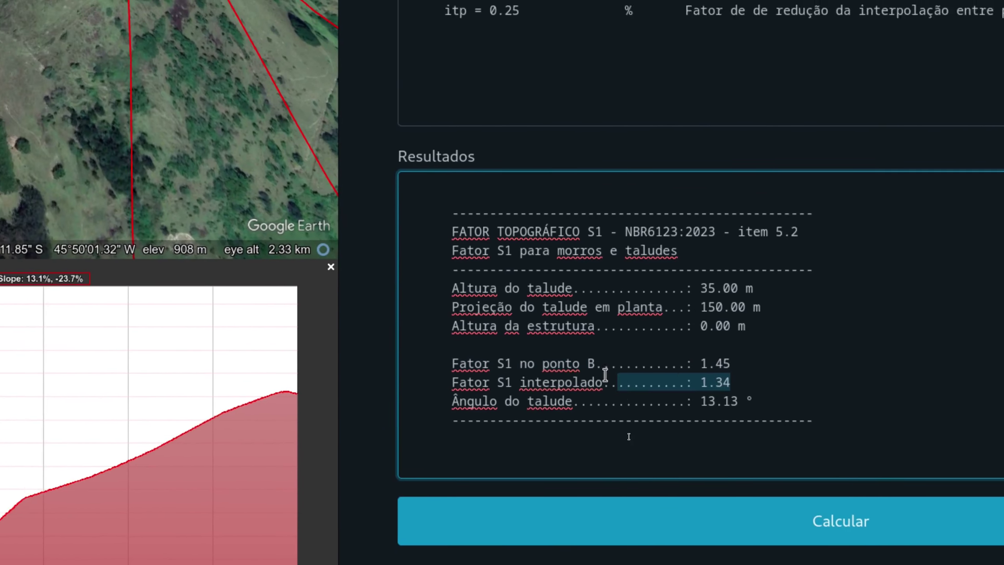
pyautogui.moveTo(605, 375); pyautogui.dragTo(453, 381)
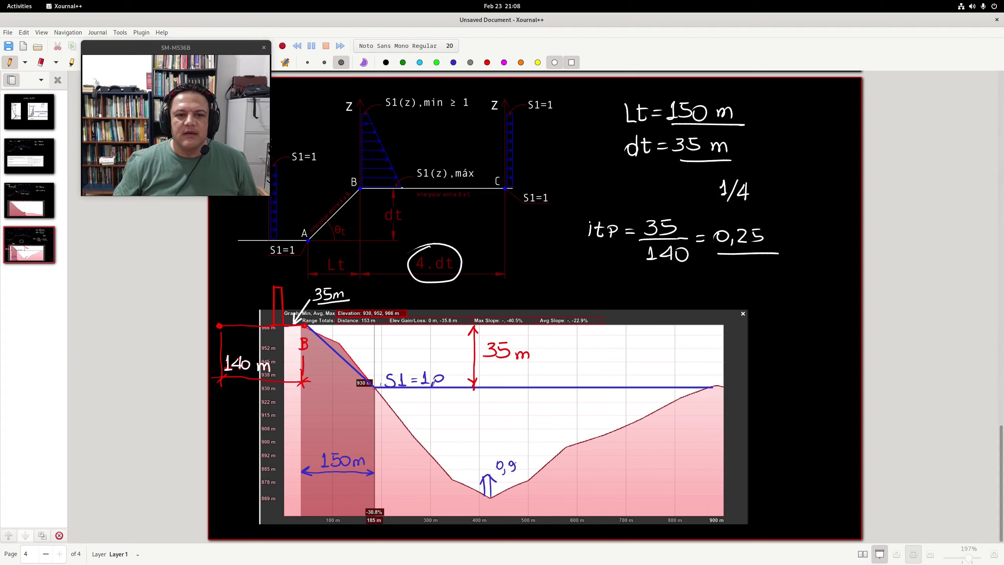
# Step: Sketch the building 35 m from point B on the slope diagram in Xournal++ and label its base S1(0)=
pyautogui.moveTo(402, 190); pyautogui.dragTo(433, 214)
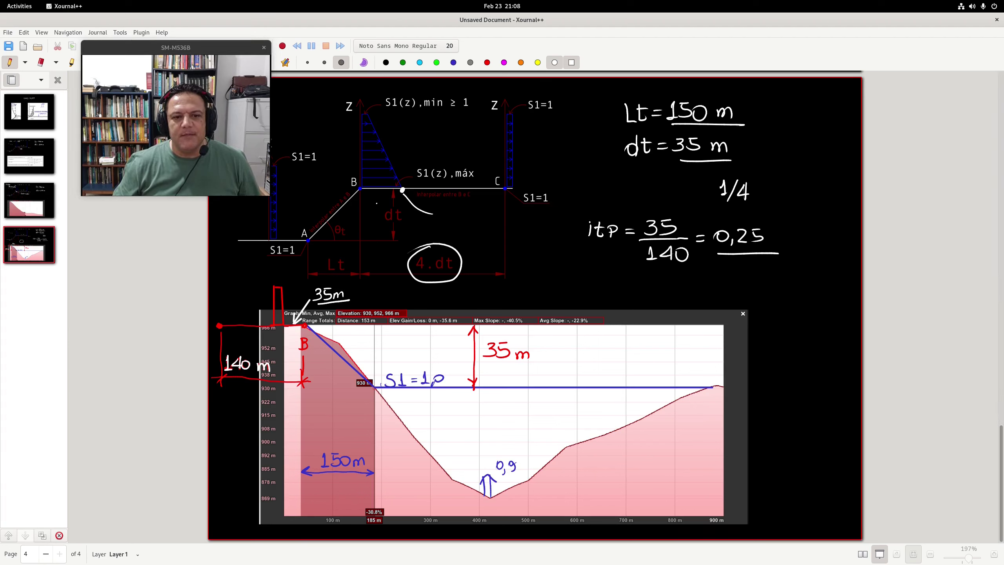
pyautogui.hotkey('ctrl', 'z')
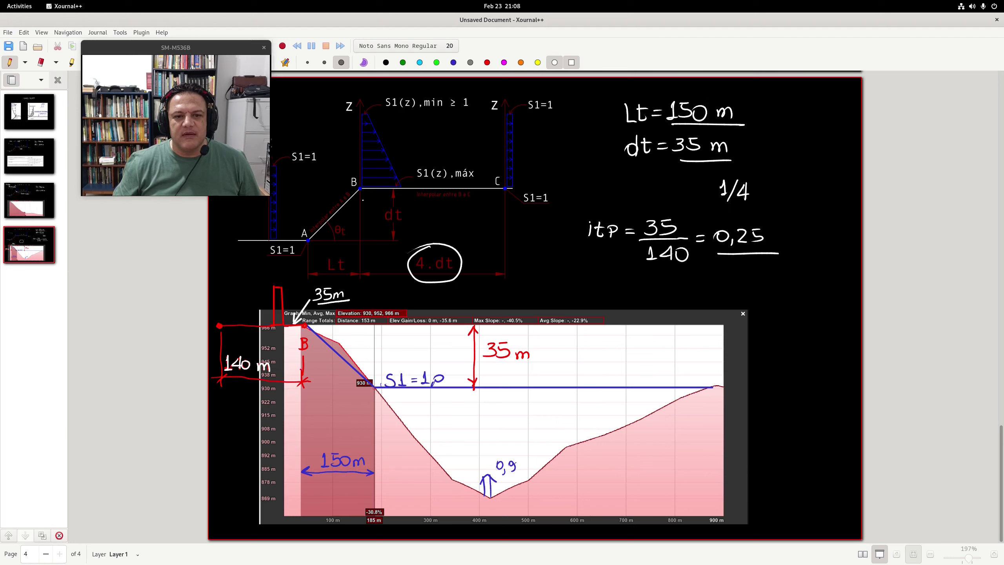
pyautogui.moveTo(415, 132)
pyautogui.mouseDown()
pyautogui.moveTo(416, 170)
pyautogui.moveTo(416, 134)
pyautogui.moveTo(434, 133)
pyautogui.moveTo(437, 189)
pyautogui.mouseUp()
pyautogui.moveTo(359, 207); pyautogui.dragTo(421, 212)
pyautogui.moveTo(354, 207)
pyautogui.mouseDown()
pyautogui.moveTo(432, 205)
pyautogui.moveTo(445, 232)
pyautogui.moveTo(471, 239)
pyautogui.moveTo(483, 224)
pyautogui.moveTo(484, 240)
pyautogui.mouseUp()
pyautogui.moveTo(495, 229); pyautogui.dragTo(505, 234)
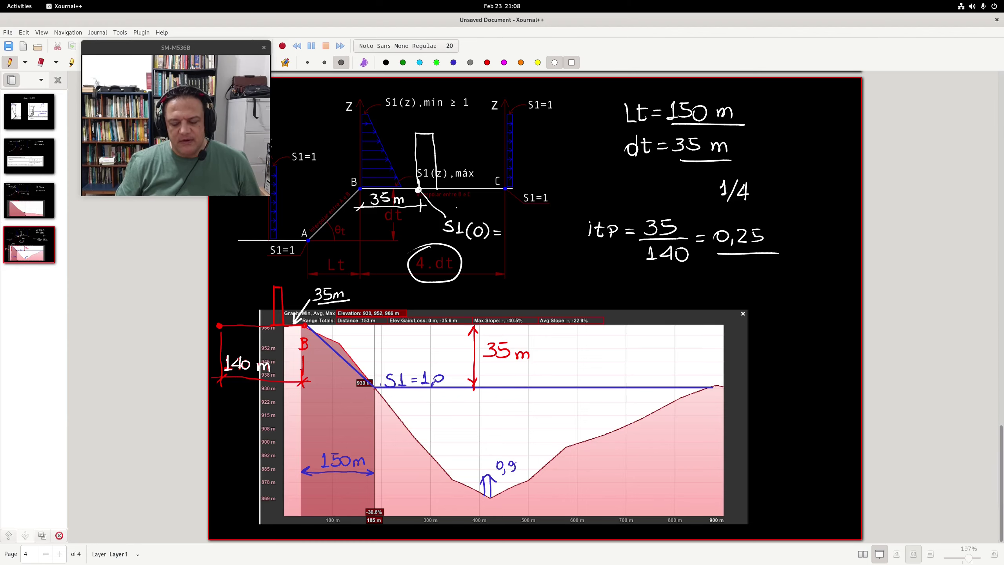
# Step: Complete the building-base annotation as S1(0)=1,34, checking the calculator's interpolated result
pyautogui.hotkey('ctrl', 'alt', 'Left')
pyautogui.hotkey('ctrl', 'alt', 'Right')
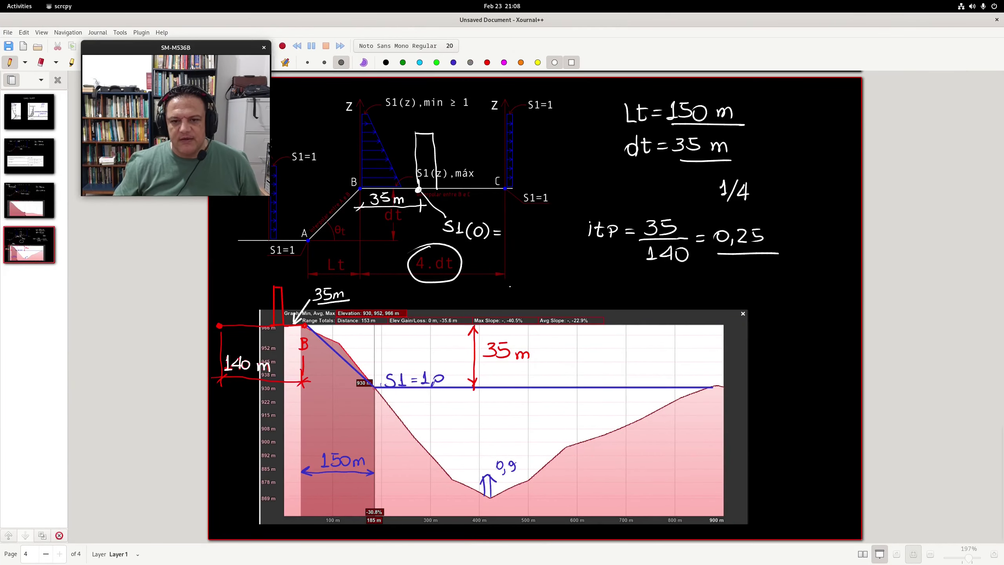
pyautogui.moveTo(509, 224); pyautogui.dragTo(508, 239)
pyautogui.moveTo(516, 235); pyautogui.dragTo(537, 238)
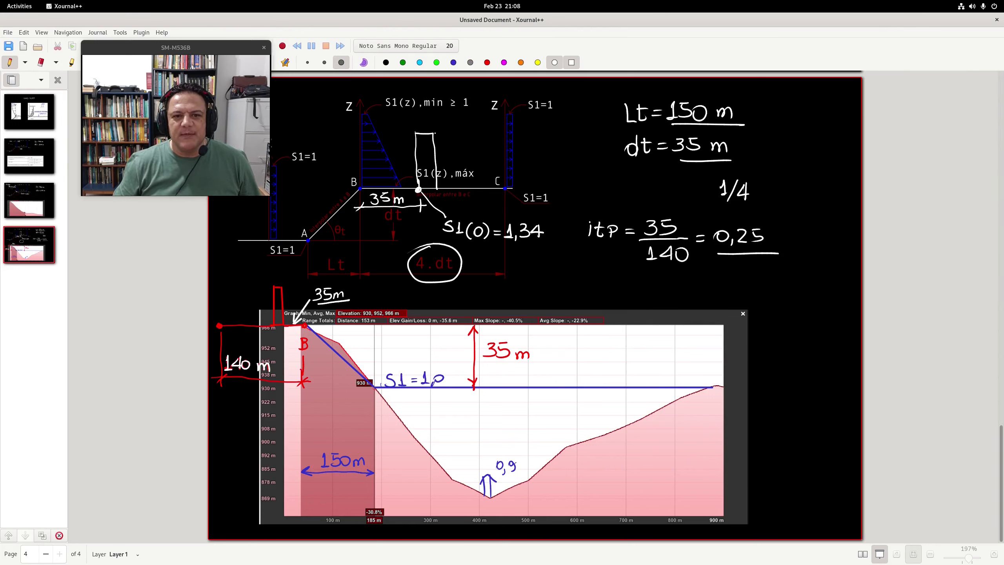
# Step: Label the top of the sketched building on the slope diagram S1(30)=
pyautogui.moveTo(447, 128); pyautogui.dragTo(438, 139)
pyautogui.moveTo(449, 127)
pyautogui.mouseDown()
pyautogui.moveTo(458, 145)
pyautogui.moveTo(497, 137)
pyautogui.mouseUp()
pyautogui.moveTo(489, 142); pyautogui.dragTo(497, 141)
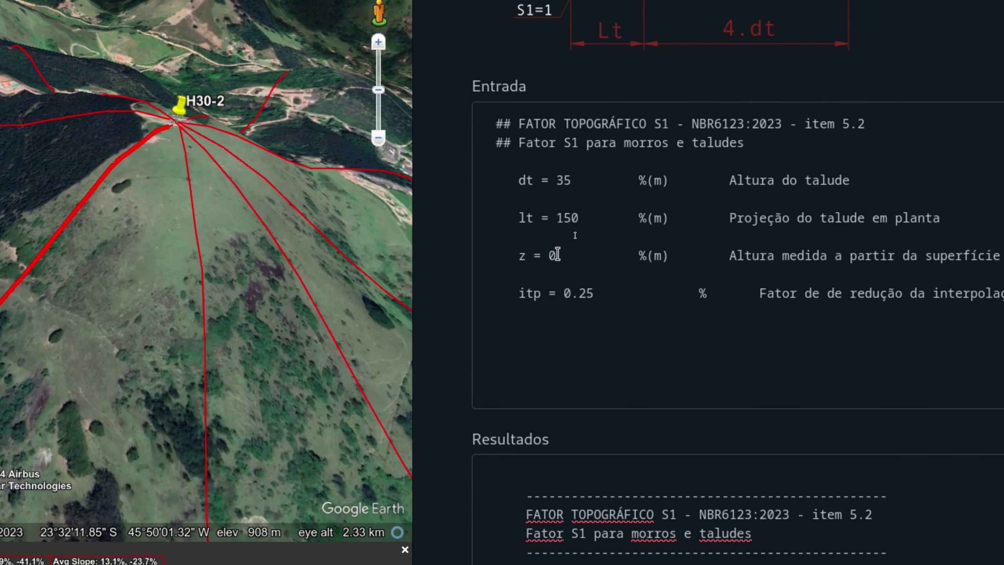
# Step: In the TRAMETOOLS calculator, set the height z to 30, recalculate, and highlight the interpolated S1 factor
pyautogui.click(571, 254)
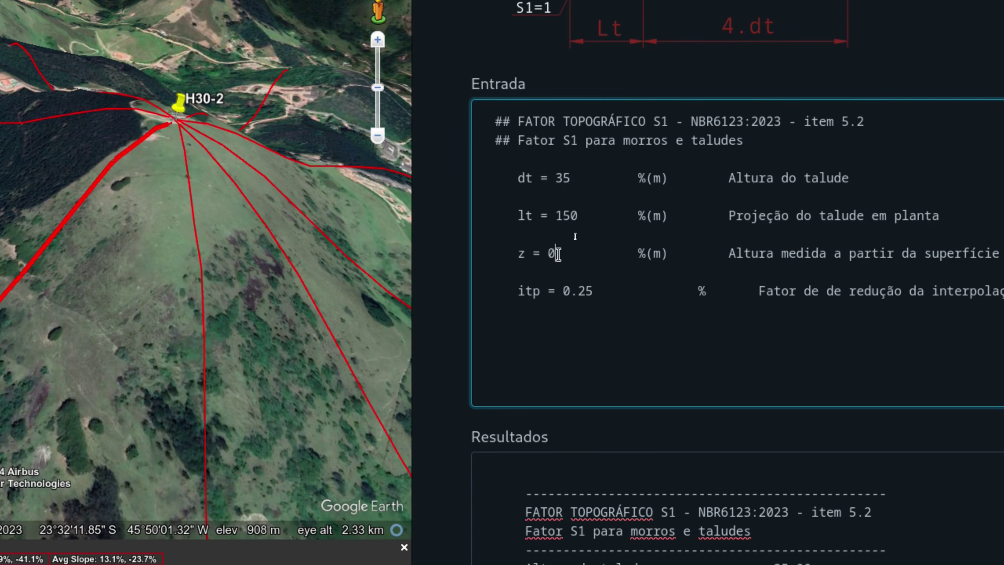
pyautogui.press('BackSpace')
pyautogui.write('3')
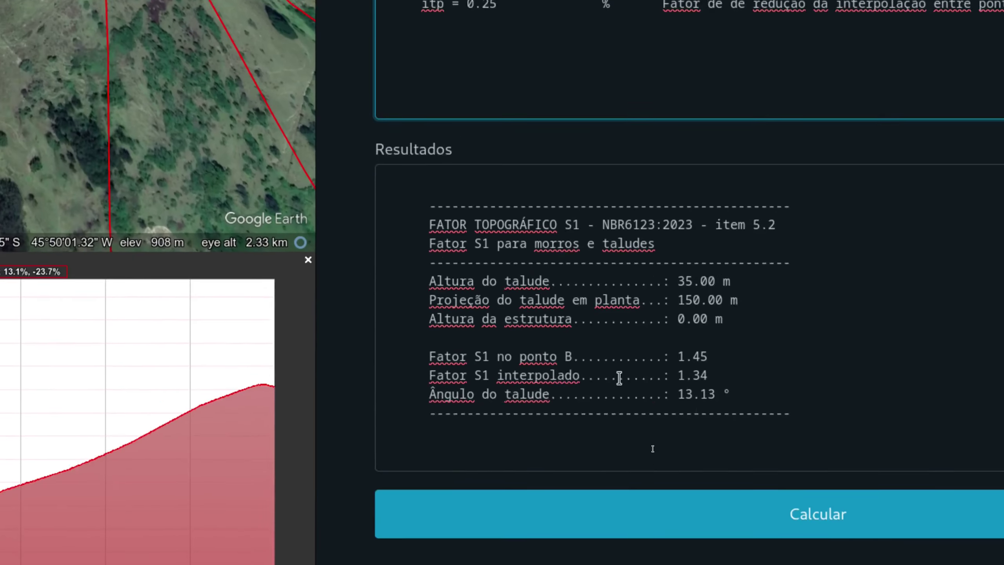
pyautogui.click(827, 521)
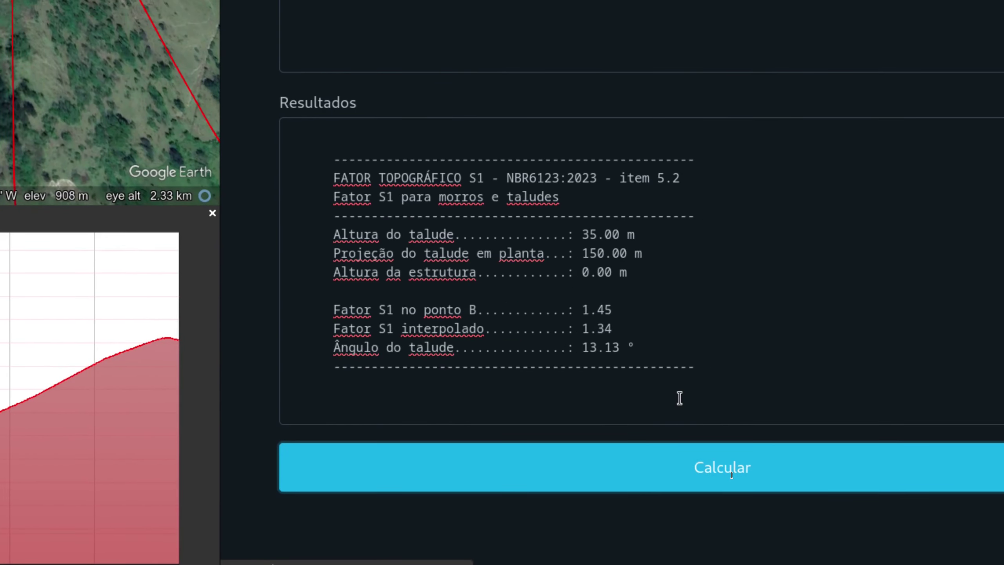
pyautogui.scroll(-5, 679, 393)
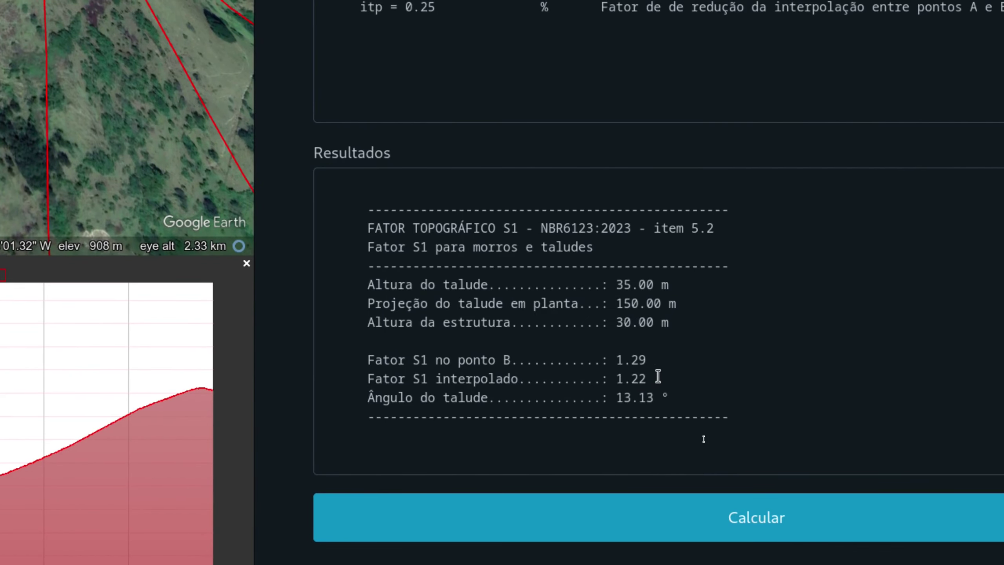
pyautogui.moveTo(658, 376); pyautogui.dragTo(552, 368)
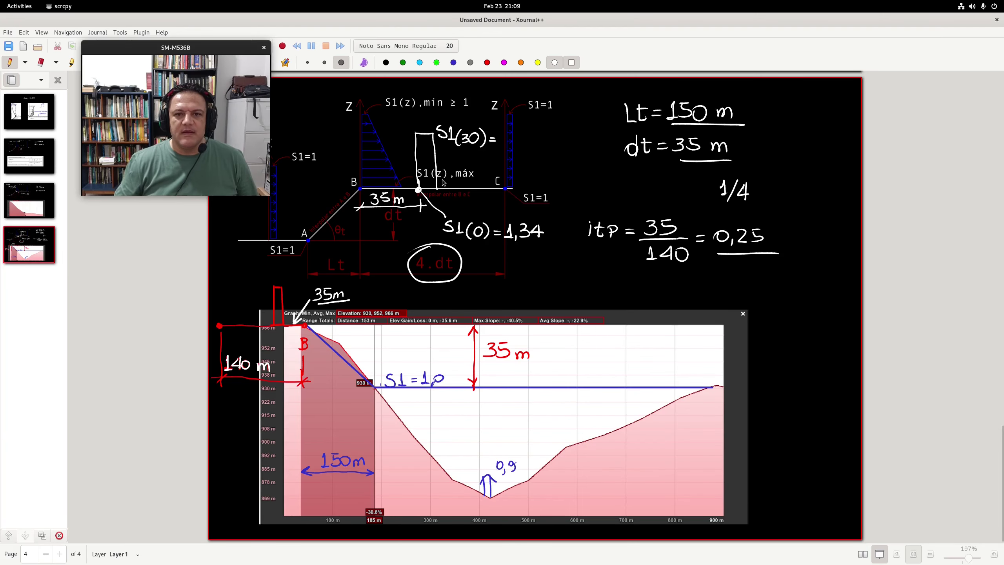
# Step: Complete the building-top annotation in Xournal++ as S1(30)=1,22
pyautogui.moveTo(504, 135); pyautogui.dragTo(508, 144)
pyautogui.moveTo(503, 145); pyautogui.dragTo(517, 148)
pyautogui.moveTo(522, 135); pyautogui.dragTo(531, 146)
pyautogui.moveTo(533, 137); pyautogui.dragTo(544, 146)
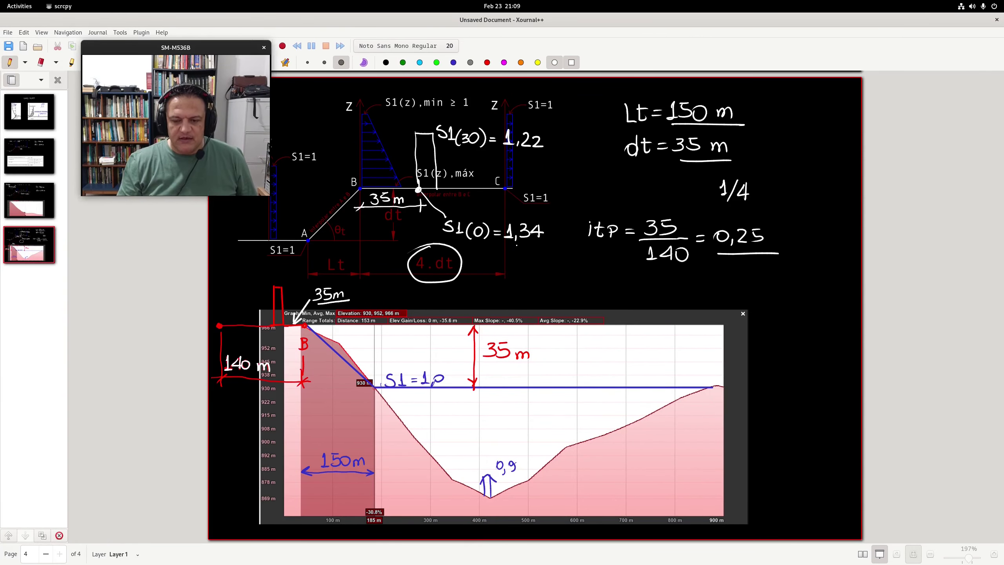
# Step: Return to the first page of the document and draw a white rectangular frame around the 6123:2033 heading
pyautogui.click(238, 292)
pyautogui.press('pageup')
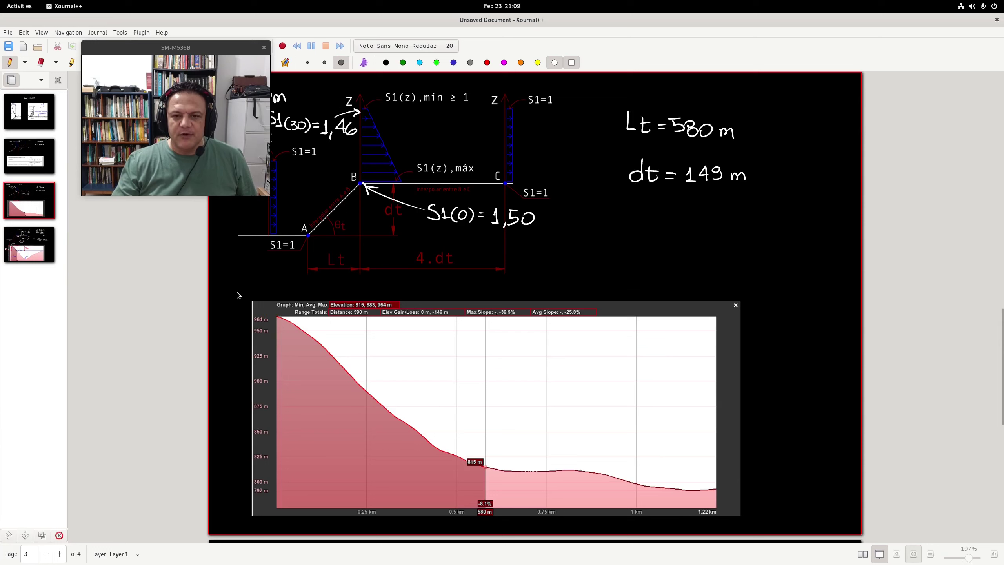
pyautogui.press('pageup')
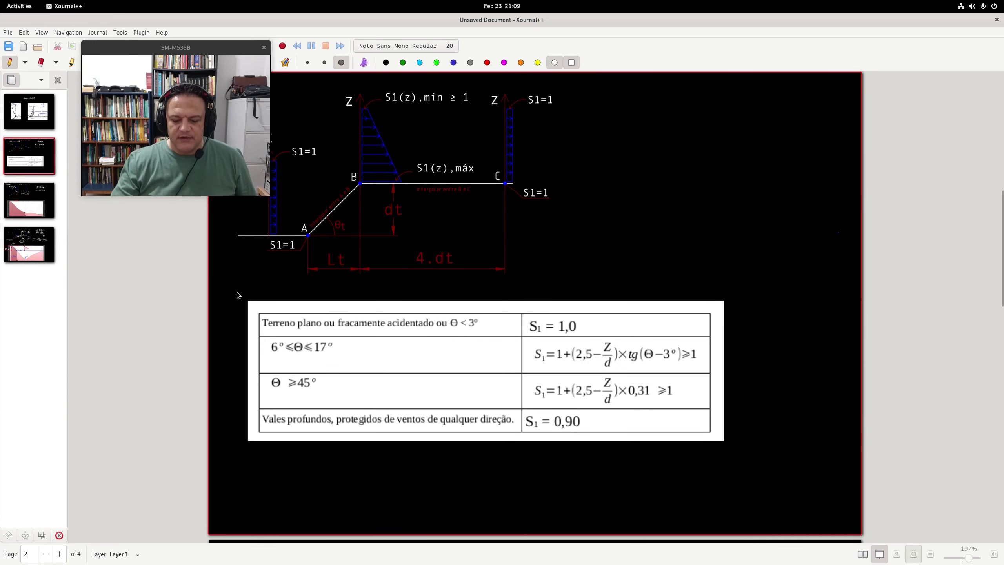
pyautogui.press('pageup')
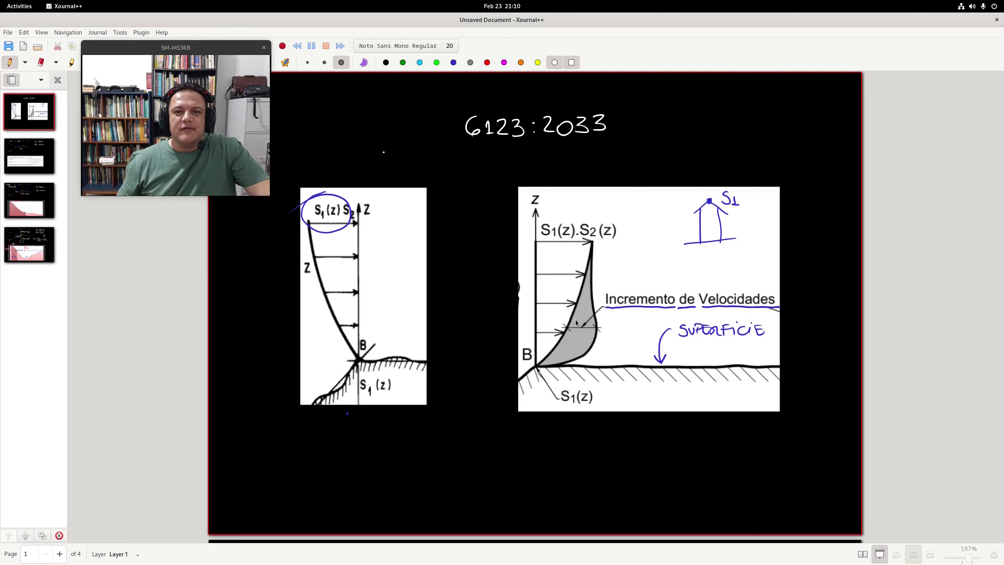
pyautogui.moveTo(220, 48); pyautogui.dragTo(210, 86)
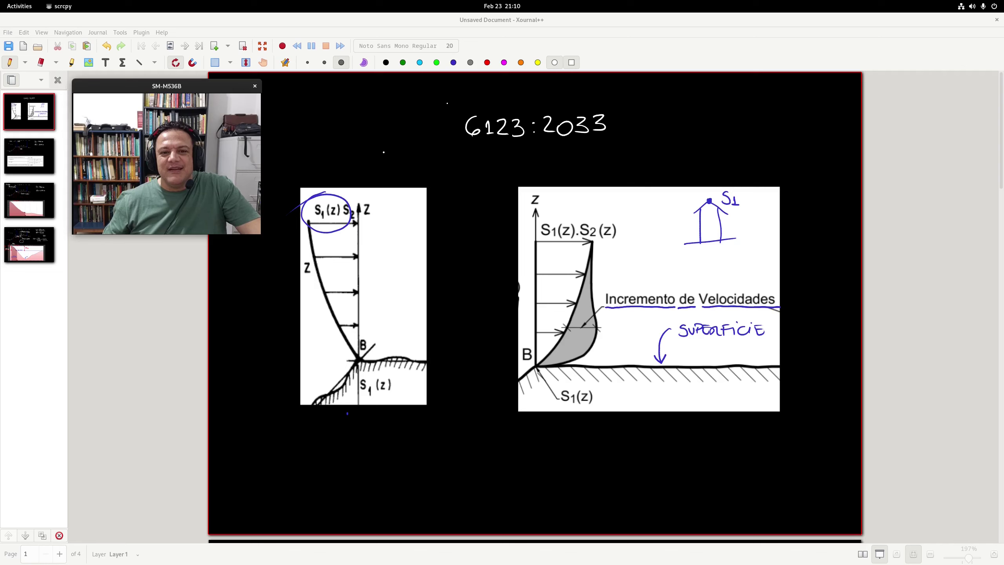
pyautogui.moveTo(447, 103); pyautogui.dragTo(444, 148)
pyautogui.moveTo(433, 104)
pyautogui.mouseDown()
pyautogui.moveTo(622, 101)
pyautogui.moveTo(622, 153)
pyautogui.mouseUp()
pyautogui.moveTo(431, 150); pyautogui.dragTo(623, 154)
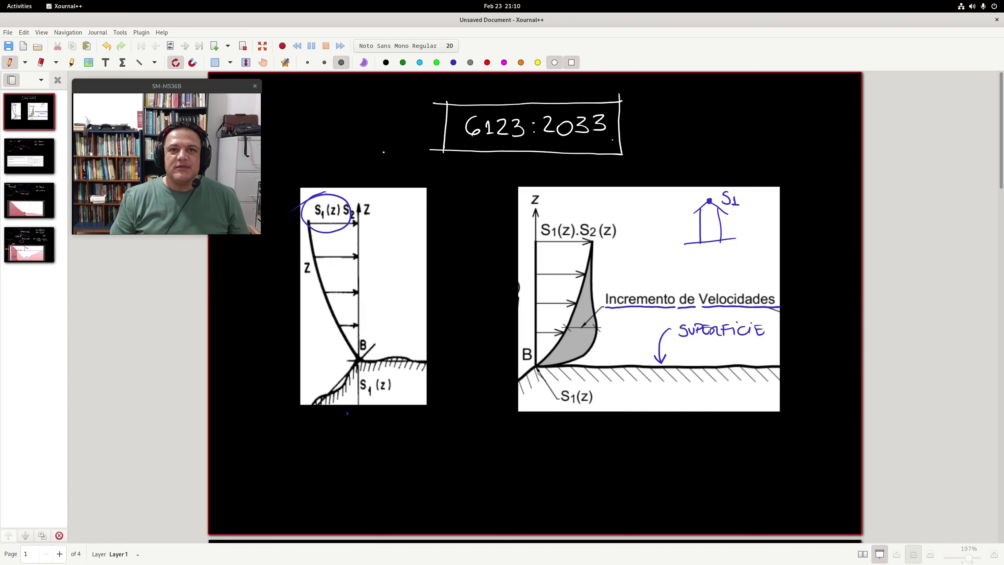
# Step: Switch to the browser and go from the S1 calculator to the TRAMETOOLS home page
pyautogui.hotkey('ctrl', 'alt', 'Left')
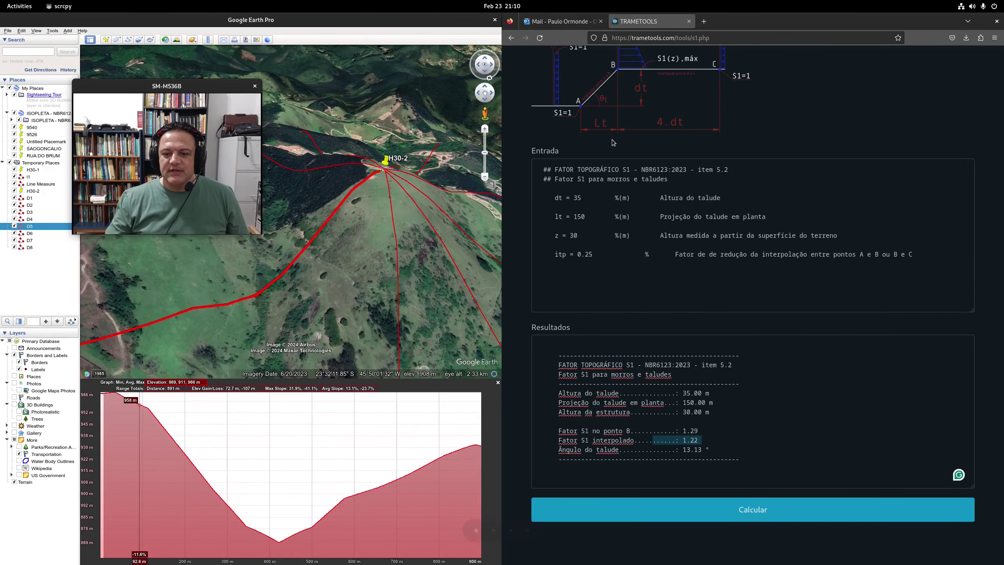
pyautogui.scroll(3, 662, 157)
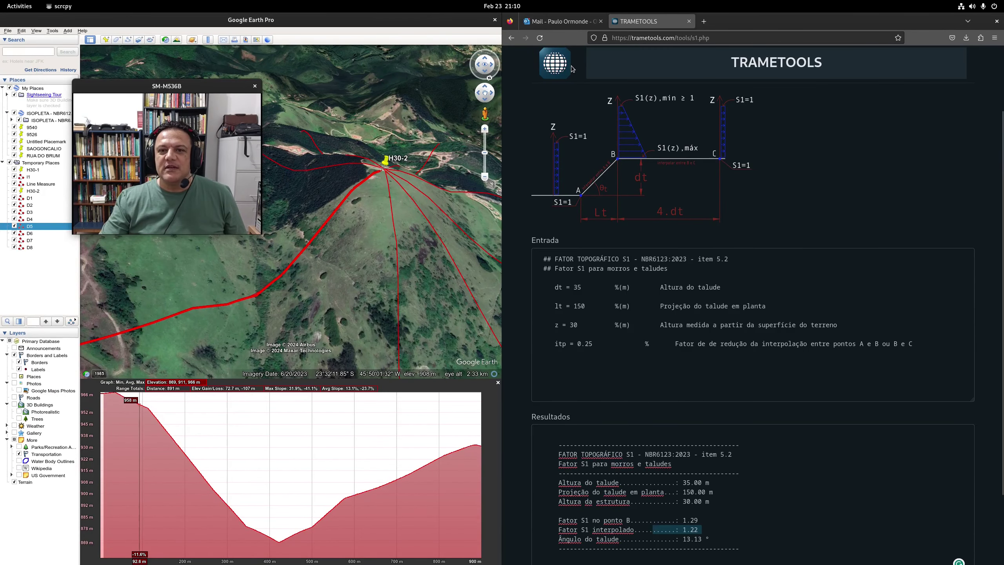
pyautogui.click(559, 68)
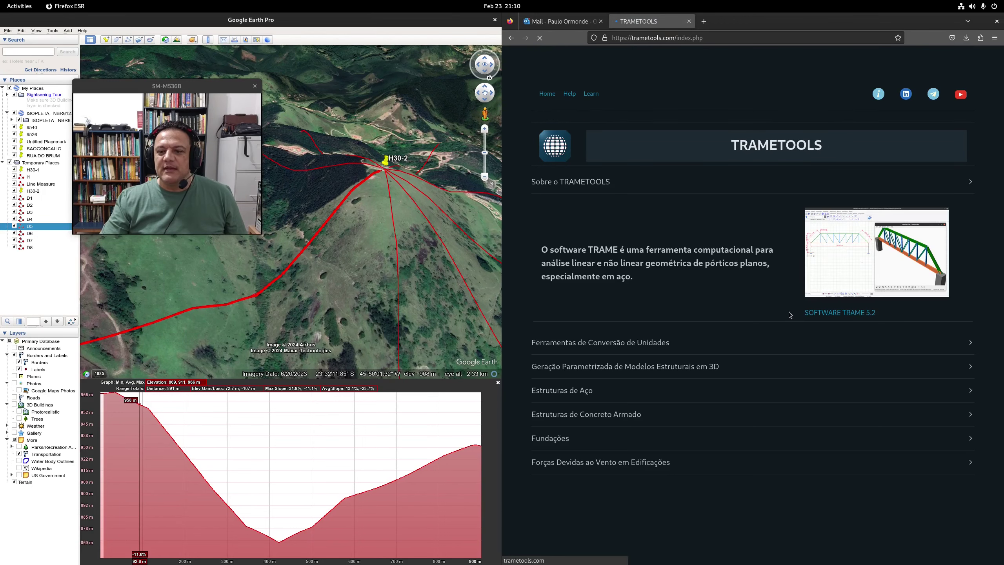